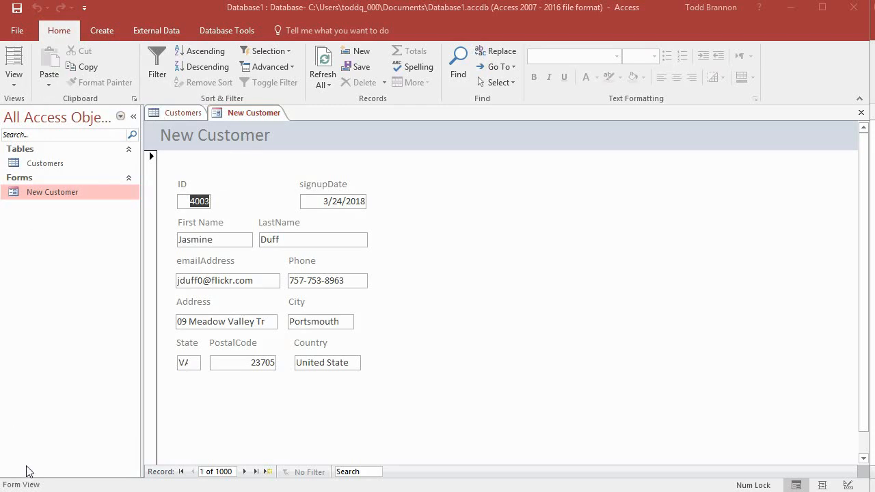
Step: In Design View of the New Customer form, shift the signupDate, LastName, Phone, City and Country boxes with their labels about 0.5 inch right
right_click(58, 199)
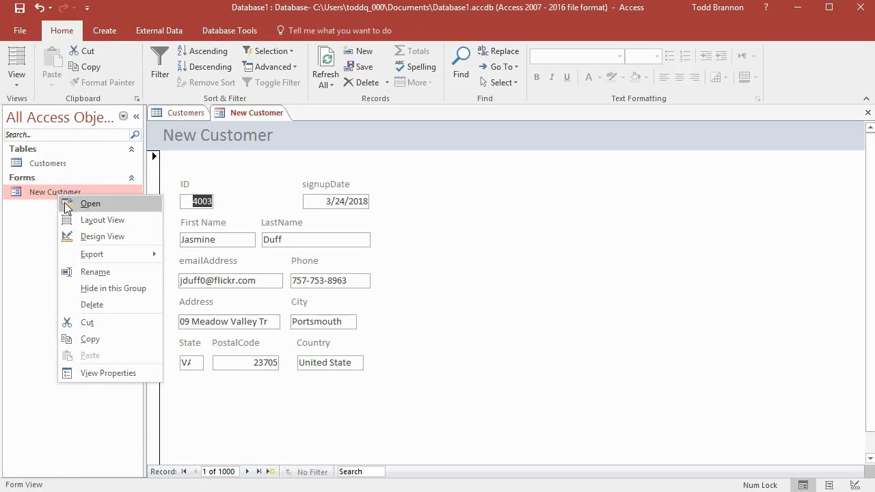
click(93, 233)
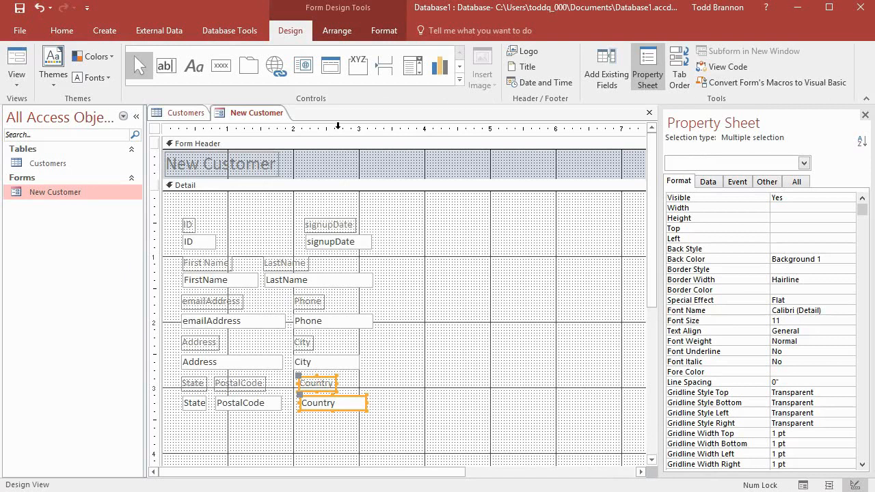
click(338, 127)
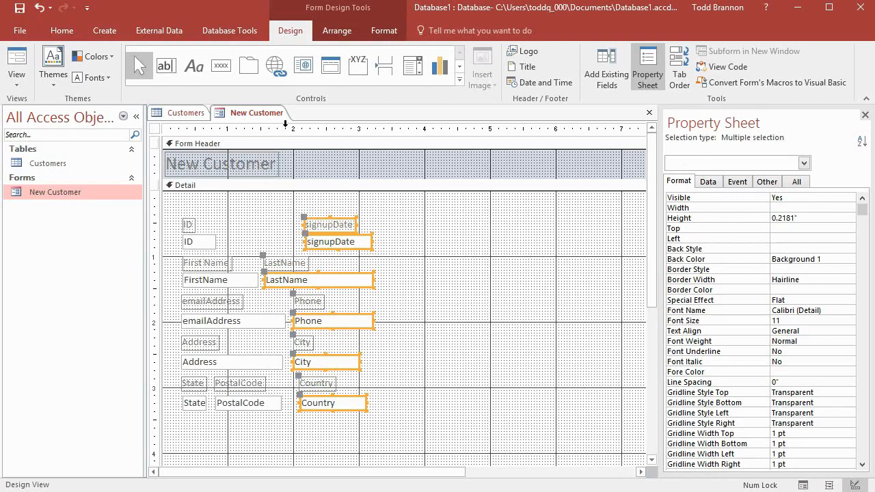
click(286, 124)
click(361, 217)
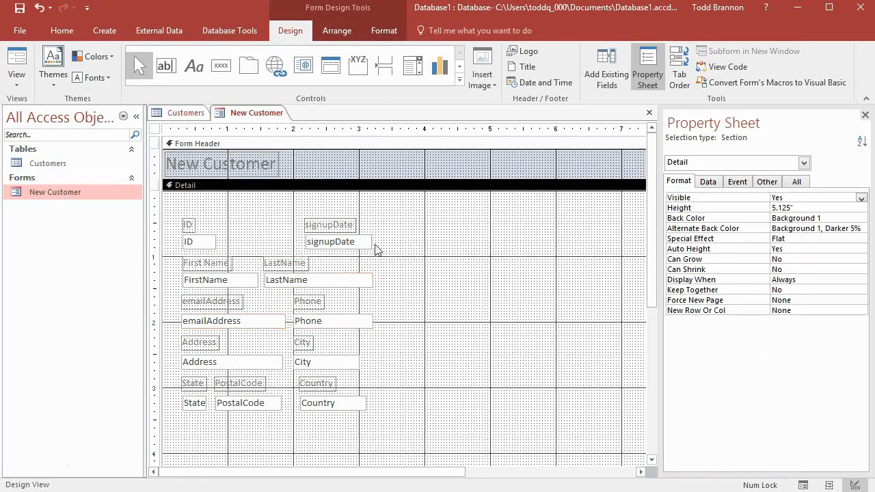
click(282, 211)
drag(282, 212, 378, 380)
click(299, 210)
drag(299, 213, 349, 422)
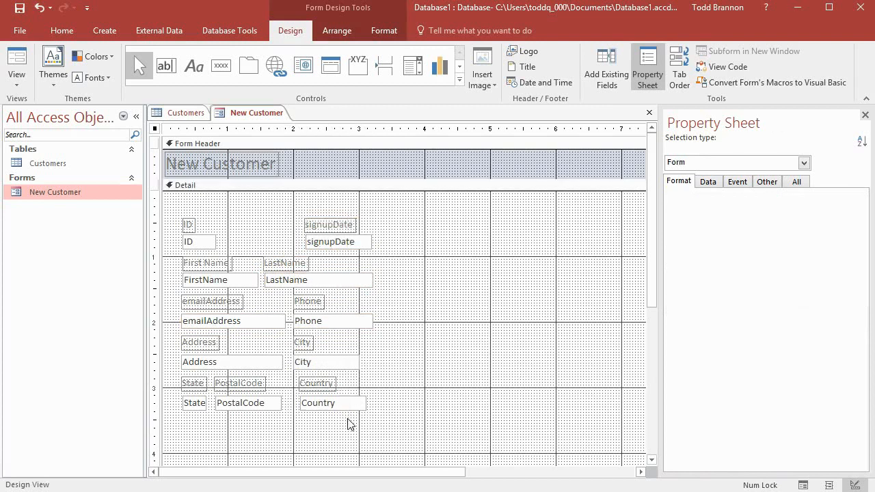
key(Right)
key(Right)
key(Right)
key(Right)
key(Right)
key(Right)
key(Right)
key(Right)
key(Right)
key(Right)
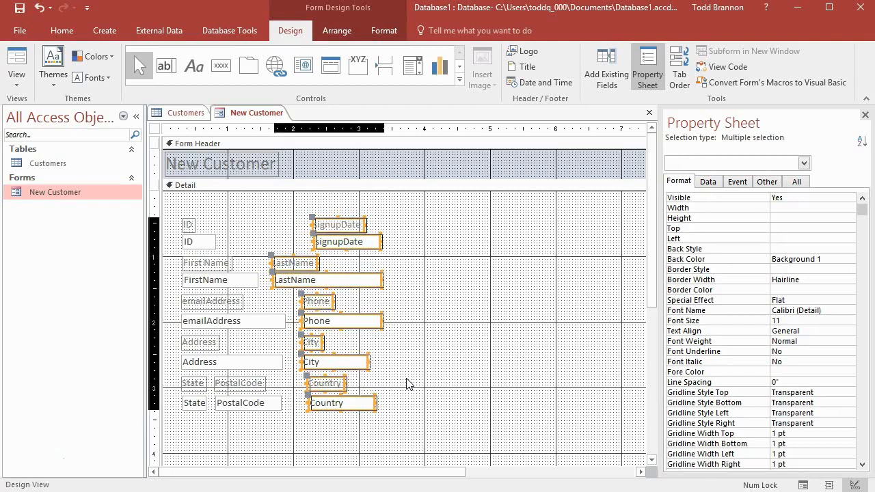
key(Right)
key(Right)
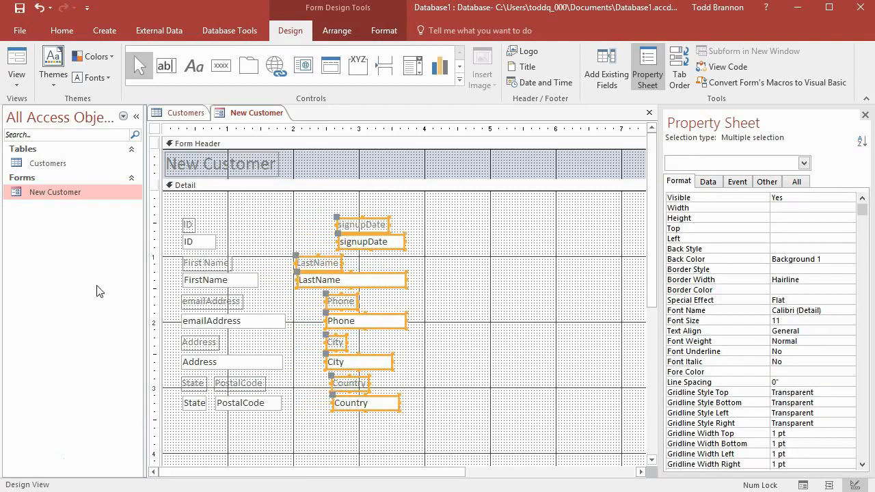
click(268, 228)
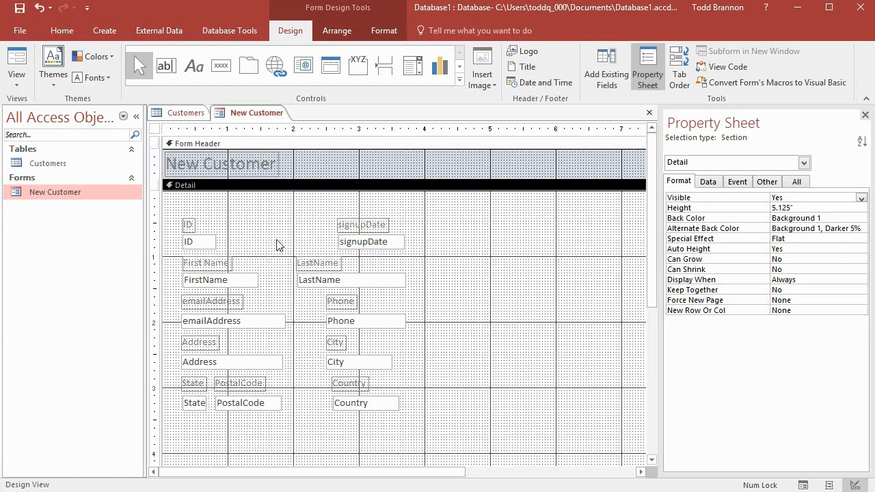
Step: Widen the FirstName text box slightly to the right and extend the LastName text box leftward with its label to narrow the gap
click(302, 283)
click(255, 282)
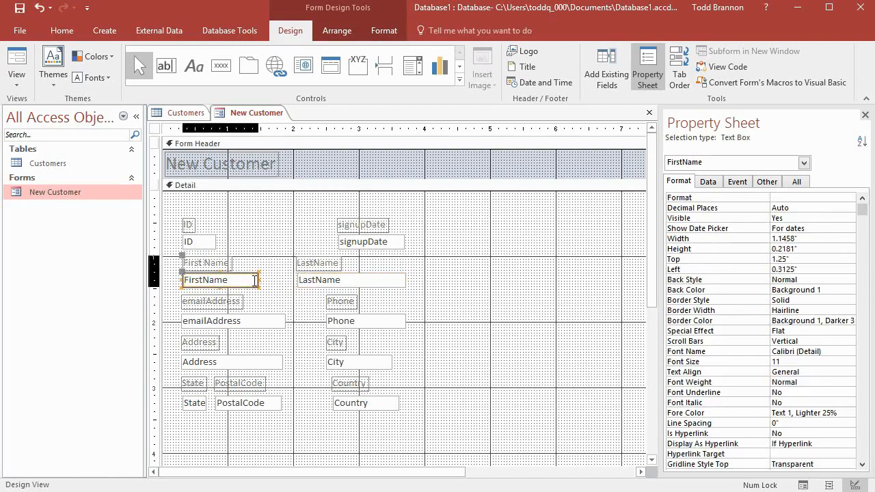
drag(259, 279, 272, 280)
click(332, 281)
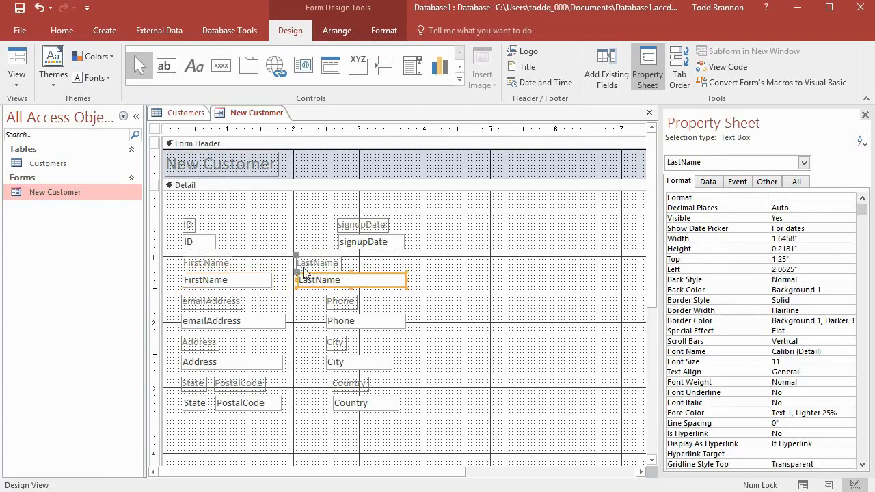
drag(296, 280, 283, 257)
Step: Widen the emailAddress text box to about 1.92 inches, Address to about 2.08 inches, and City slightly to the right
click(281, 321)
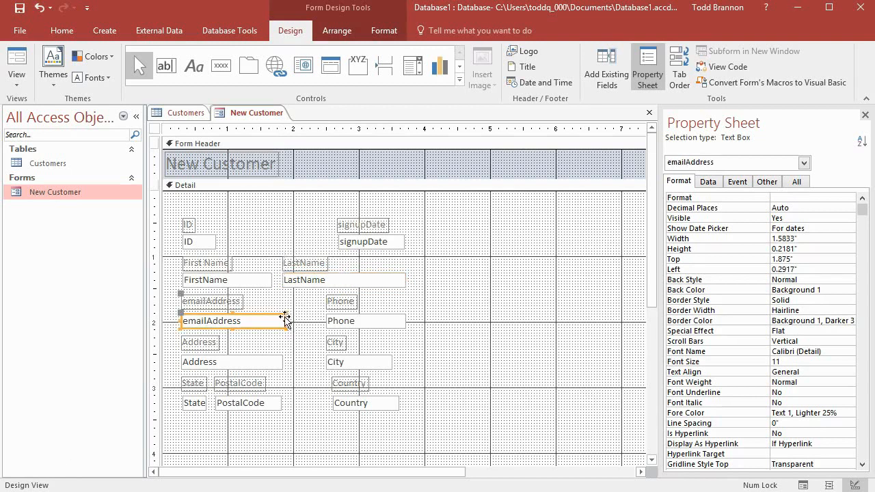
drag(288, 321, 308, 323)
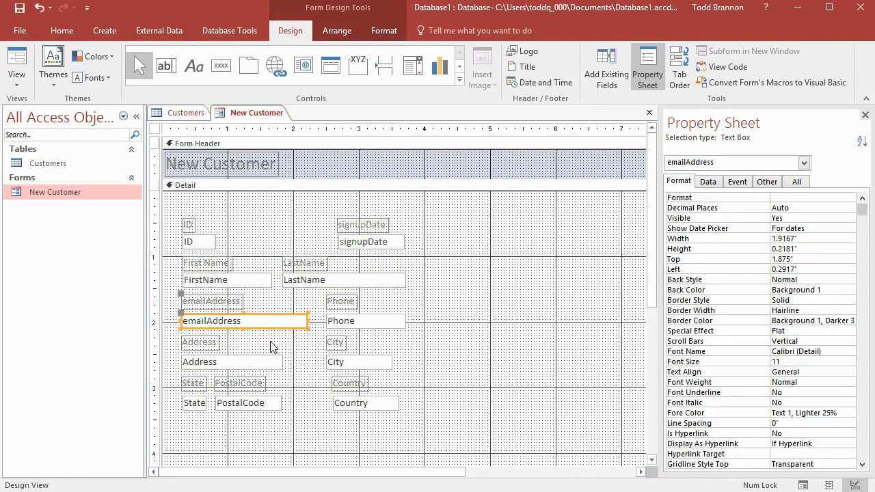
click(254, 362)
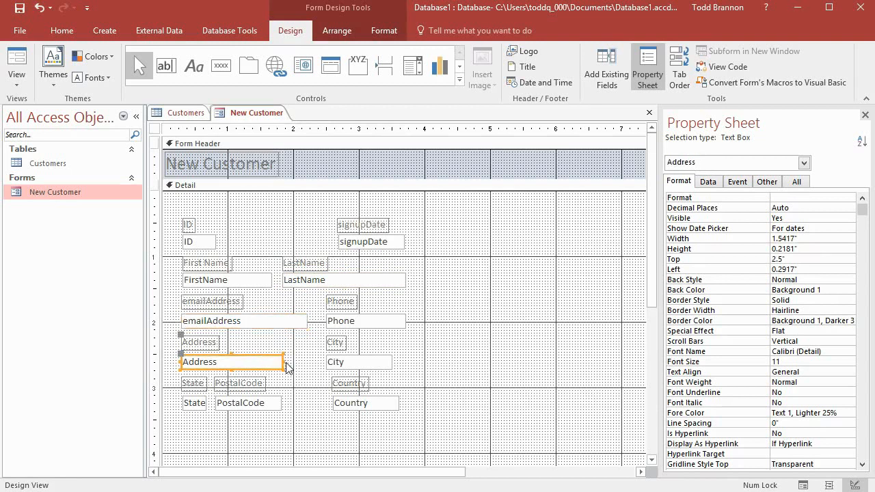
drag(284, 363, 318, 361)
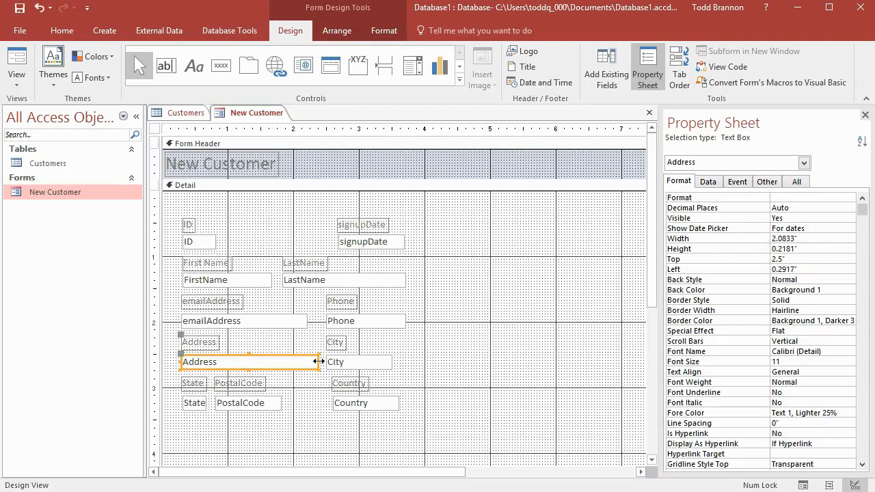
click(383, 367)
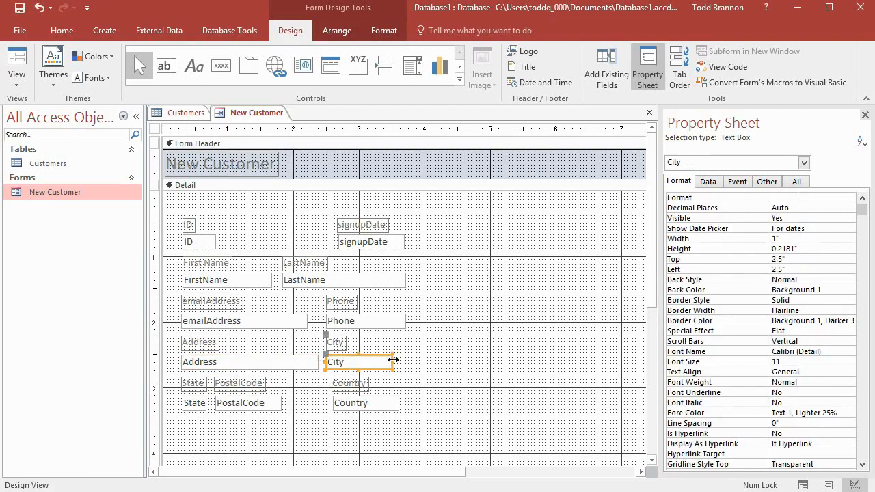
drag(394, 360, 404, 363)
Step: Narrow the PostalCode text box to about 0.77 inches and move it with its label to a left position of about 0.94 inches
click(262, 405)
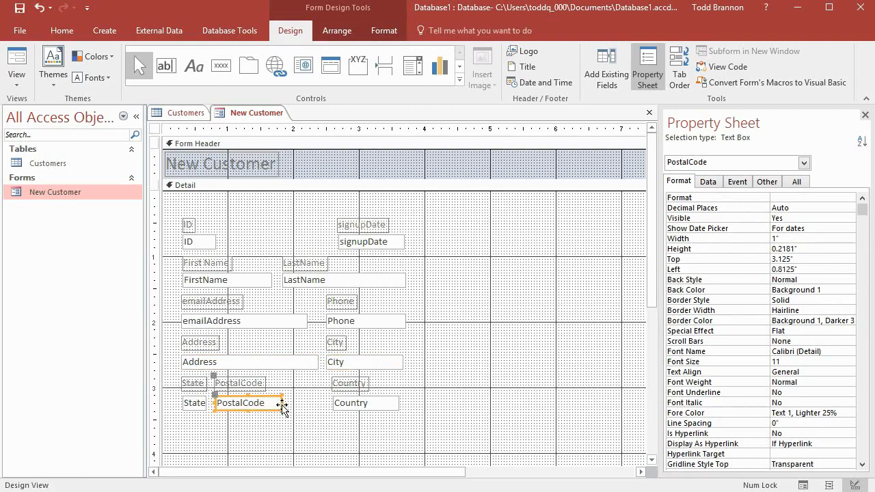
drag(281, 402, 266, 402)
drag(216, 378, 227, 378)
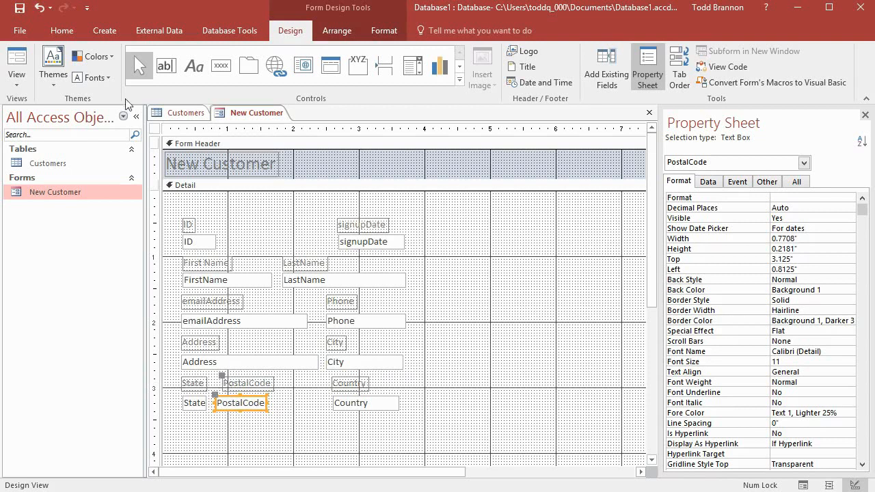
click(39, 8)
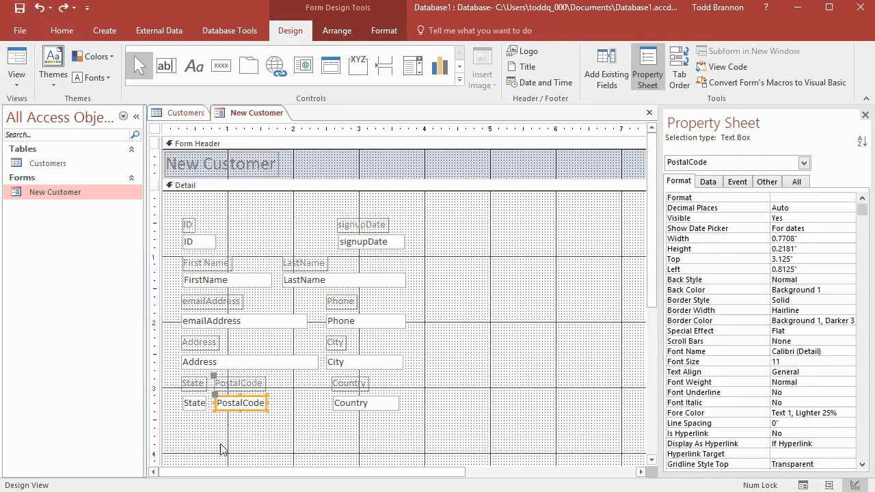
click(226, 396)
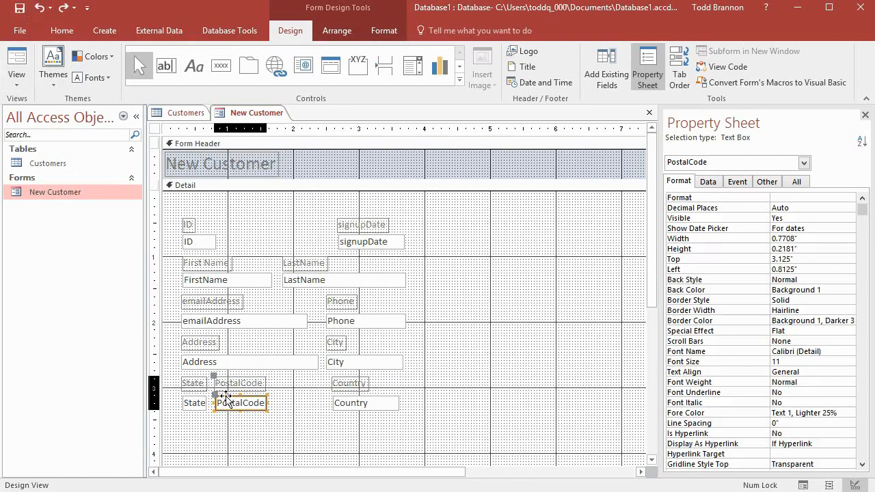
drag(226, 396, 230, 398)
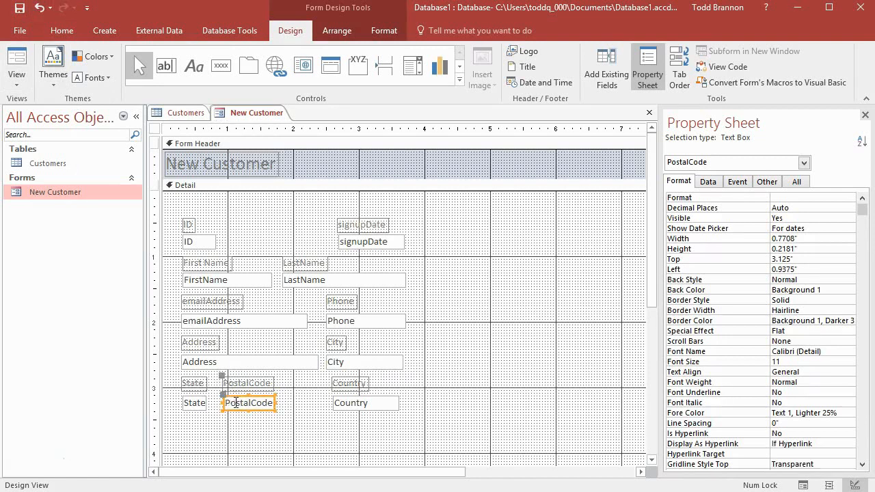
Step: Widen the State text box slightly to the right, keeping it clear of PostalCode
shift+click(199, 405)
click(199, 406)
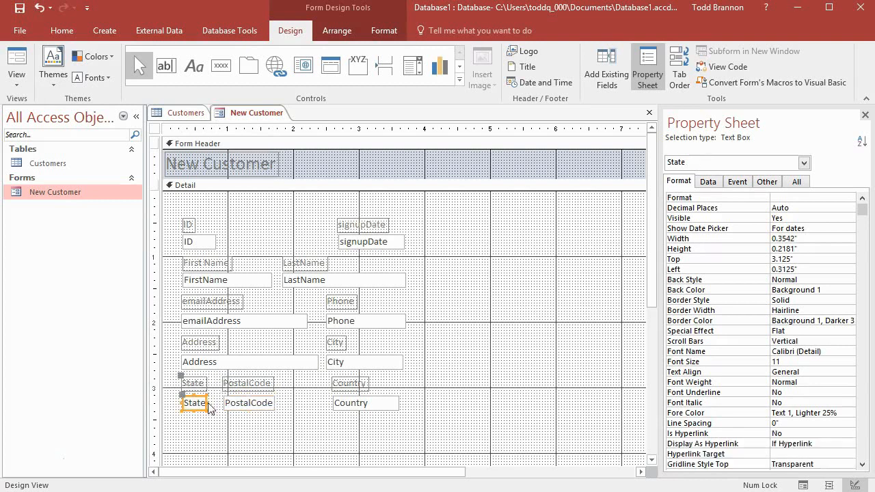
drag(207, 403, 216, 403)
Step: Move the Country text box and label left to about 2.52 inches and widen the box to align with City's right edge
click(390, 402)
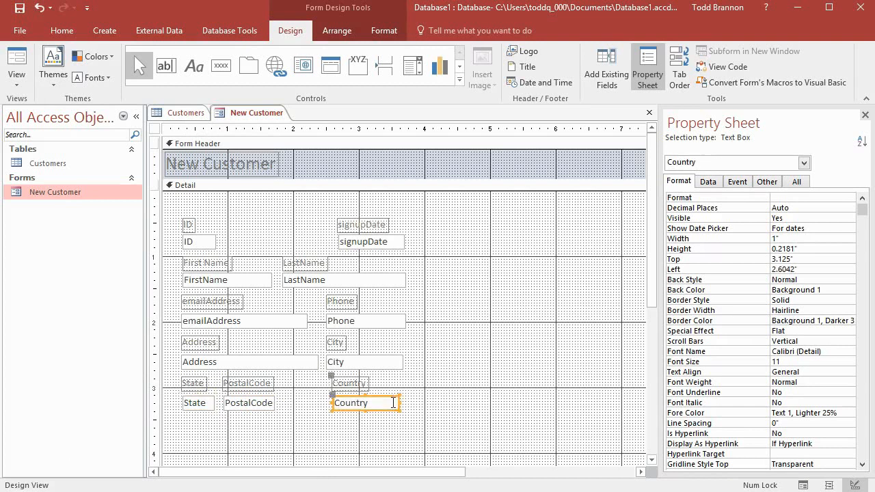
drag(397, 402, 402, 403)
click(330, 406)
click(335, 404)
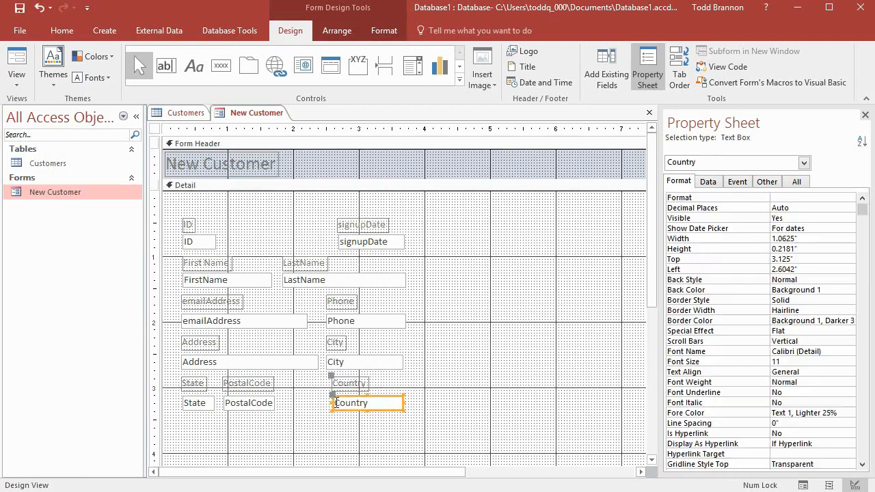
drag(331, 403, 326, 404)
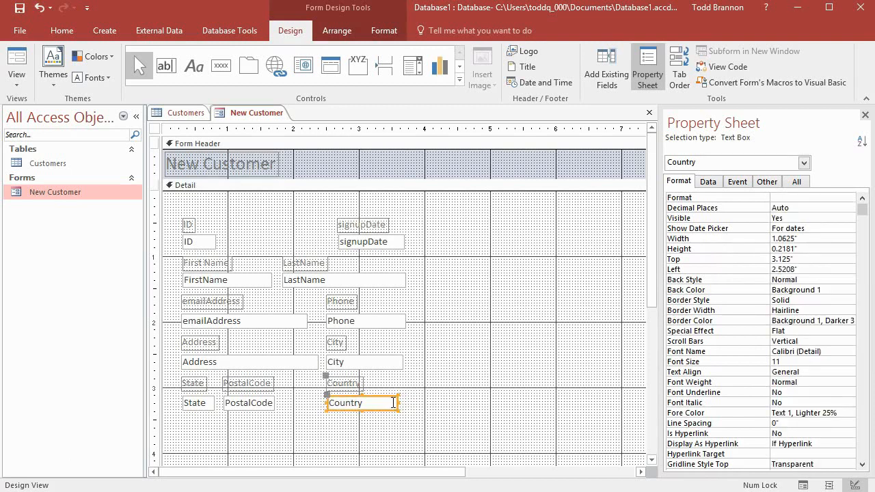
drag(398, 404, 403, 404)
Step: Nudge the PostalCode box and label right to about 1.21 inches, between State and Country, and display the form in Form View
drag(259, 425, 257, 383)
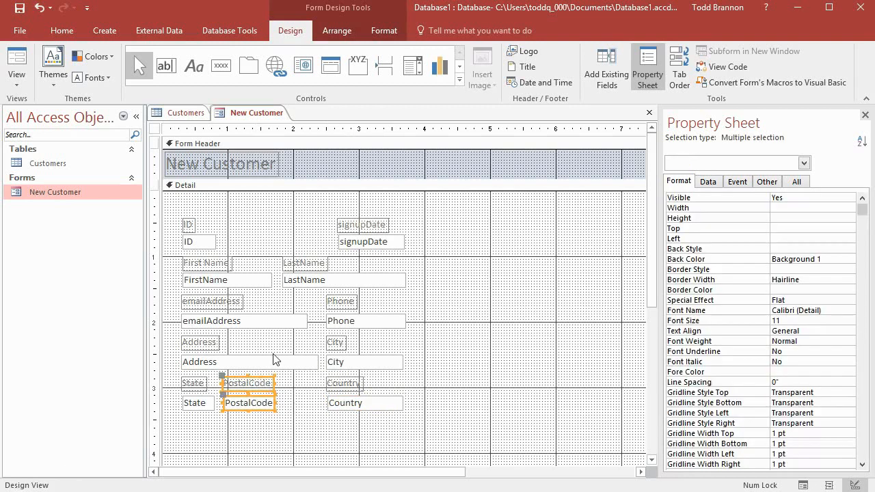
key(Right)
key(Right)
key(Right)
key(Right)
key(Right)
key(Right)
key(Right)
key(Right)
key(Left)
key(Left)
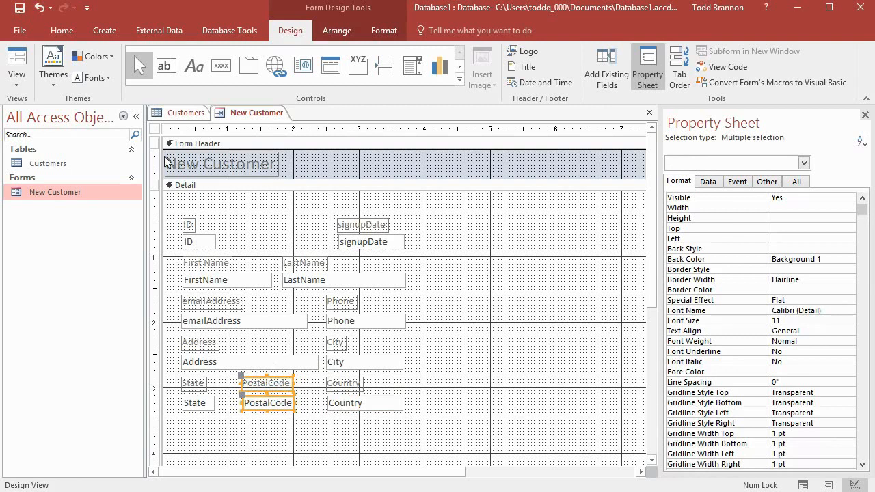
click(17, 67)
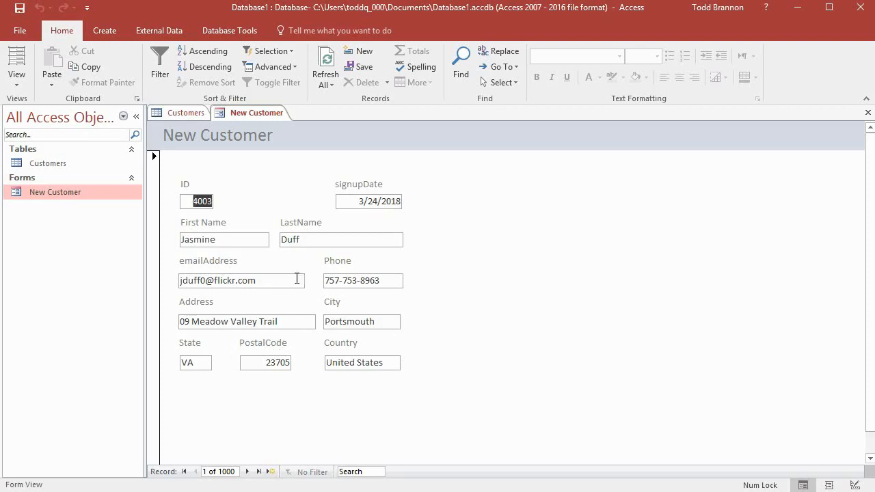
Step: Return the form to Design View and change the emailAddress label's caption to "Email Address"
click(15, 63)
click(62, 38)
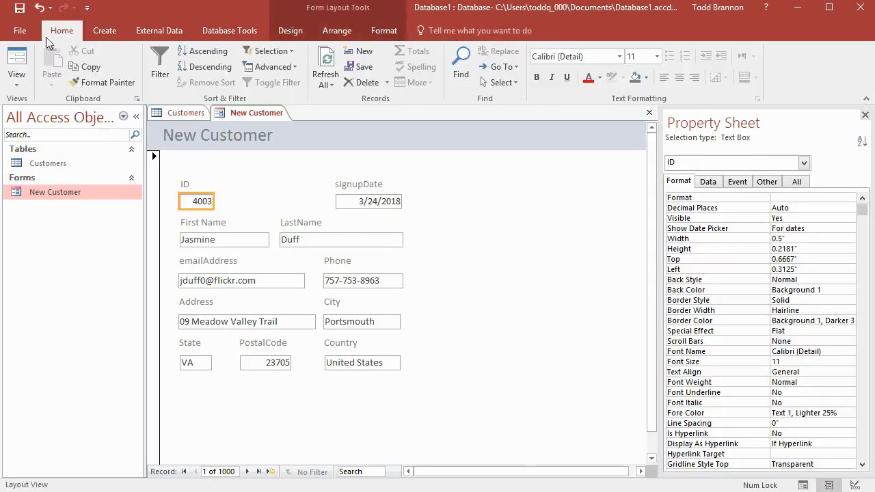
click(16, 75)
click(57, 176)
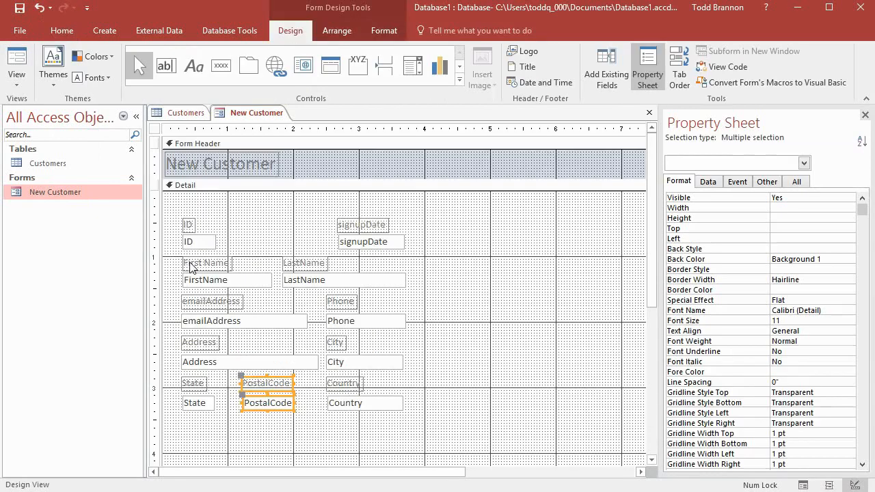
click(209, 303)
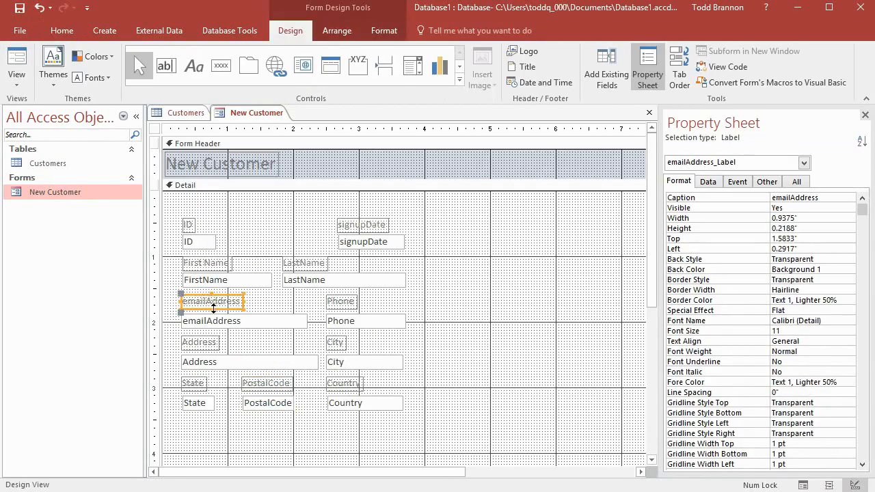
click(207, 302)
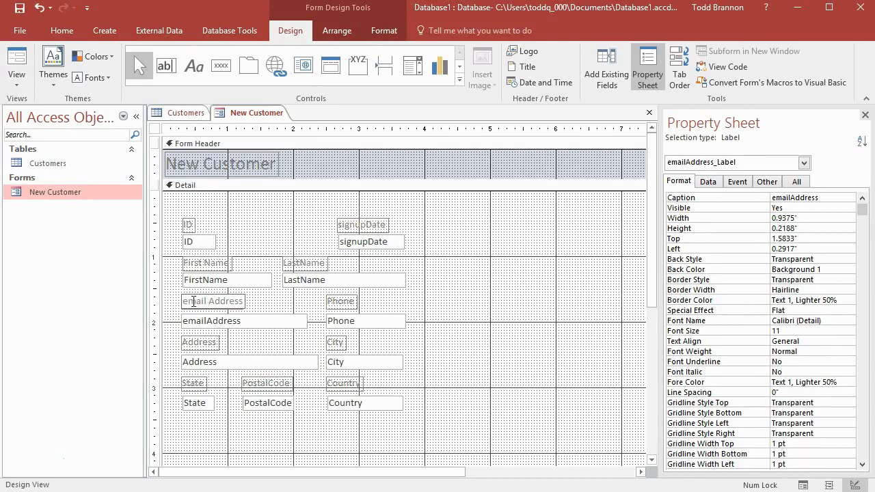
key(BackSpace)
text(E)
Step: Change the signupDate label's caption to "Signup Date"
click(363, 224)
click(367, 225)
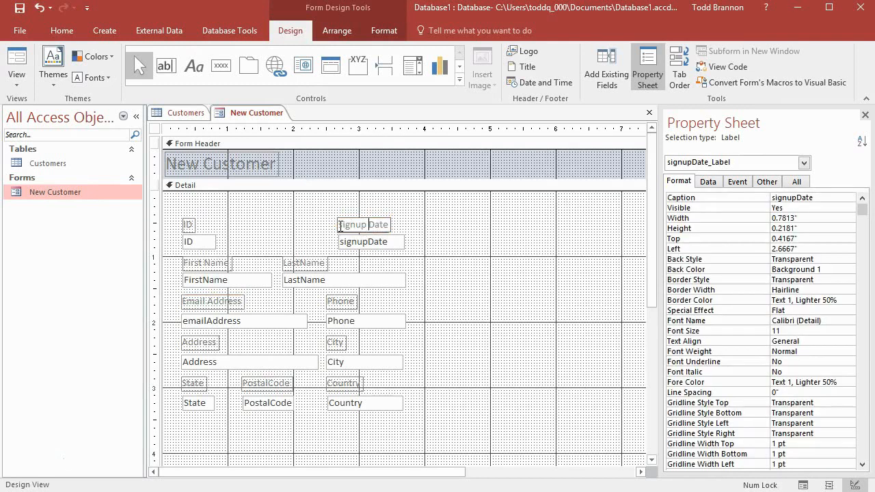
key(Home)
key(Delete)
text(S)
Step: Change the PostalCode label's caption to "Postal Code" and display the form in Form View
click(268, 387)
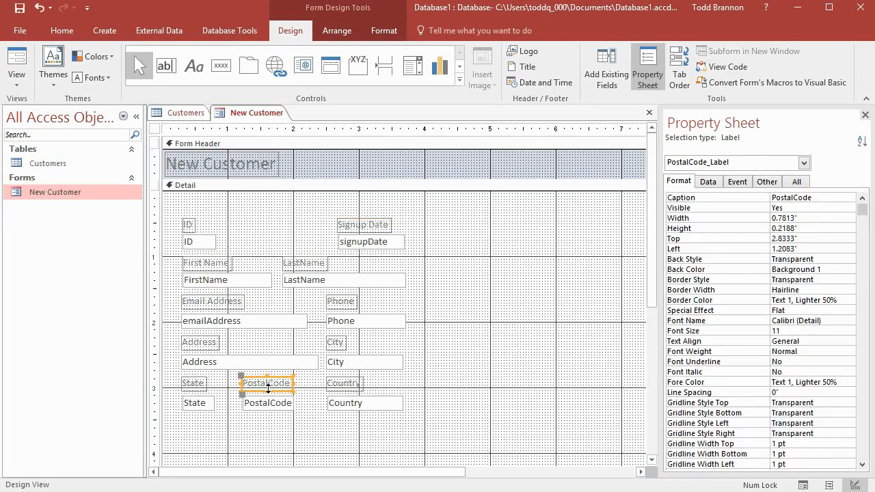
click(268, 385)
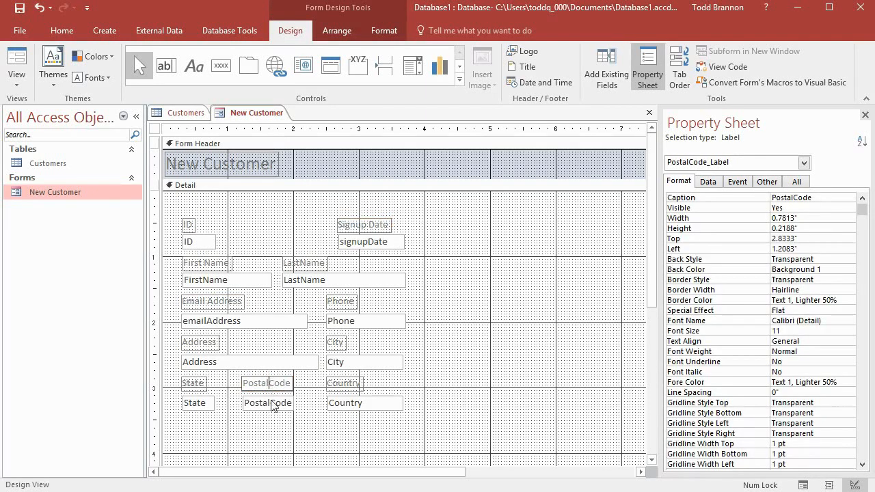
click(16, 65)
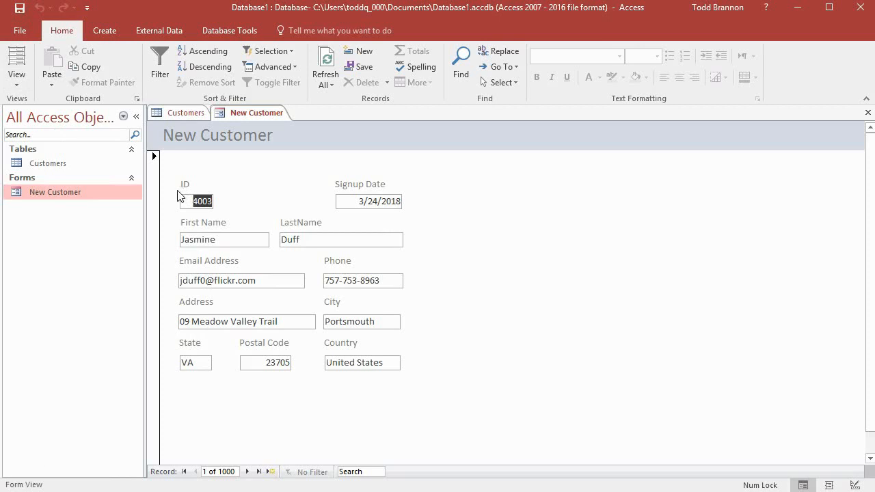
Step: Return the form to Design View and copy the ID label's Left position value of 0.3125"
click(27, 82)
click(48, 168)
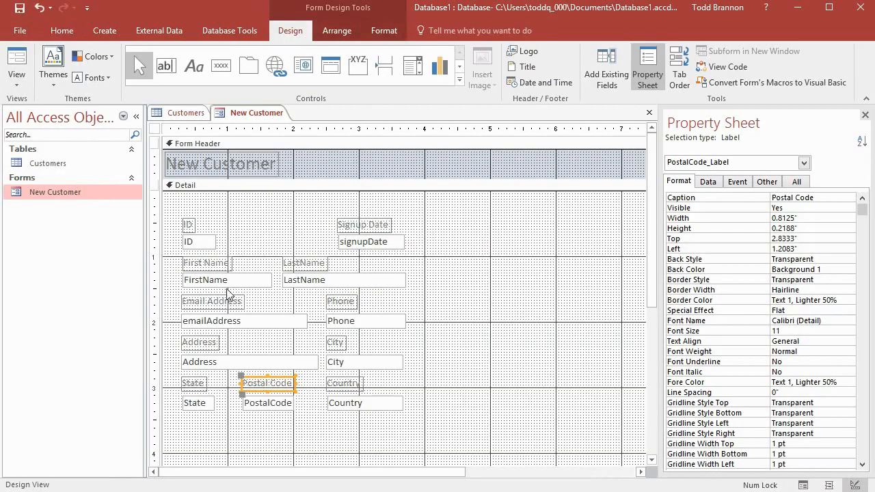
click(189, 225)
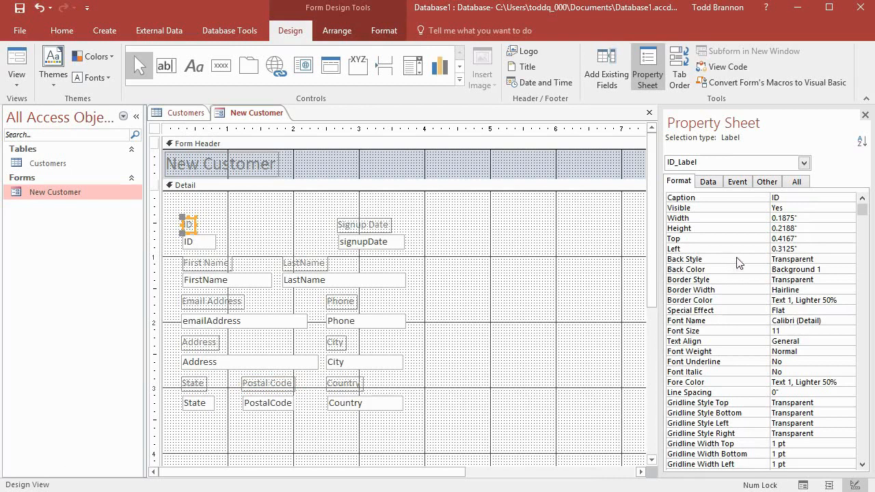
click(756, 248)
key(ctrl+c)
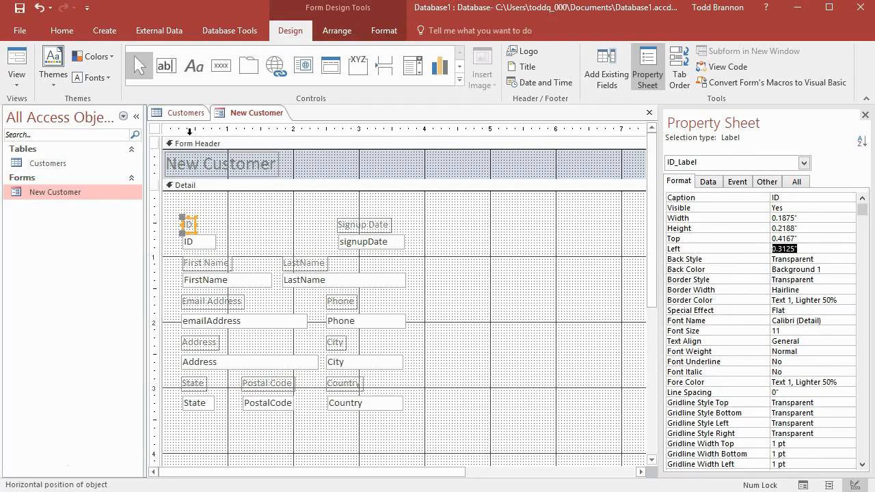
Step: Set the Left position of all first-column labels and boxes, excluding the form title, to 0.3125" and switch the form's view
click(190, 130)
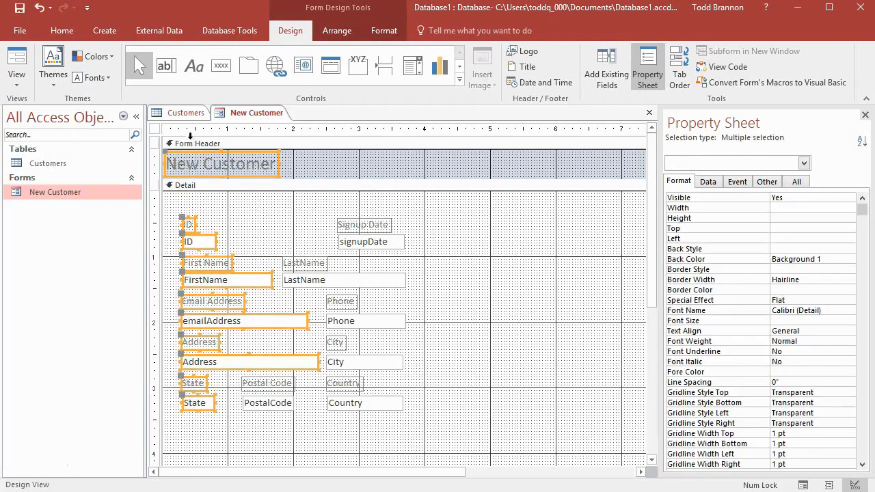
shift+click(203, 171)
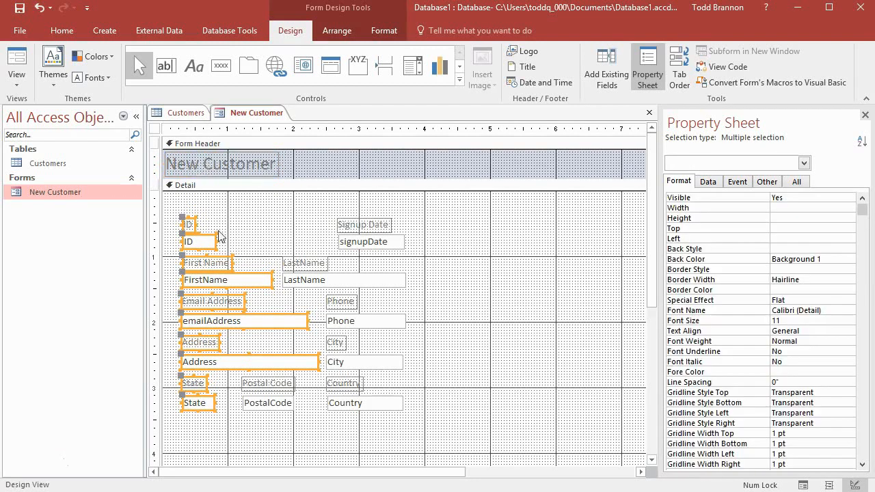
click(780, 238)
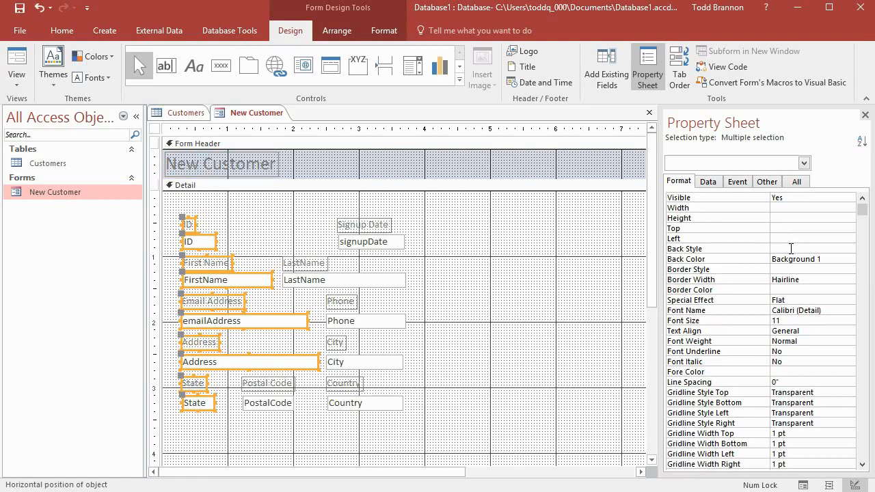
key(ctrl+v)
click(791, 249)
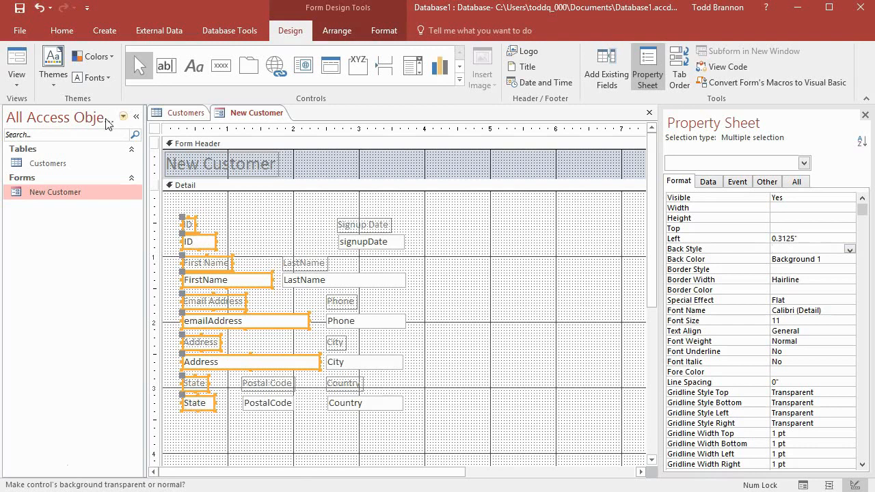
click(17, 65)
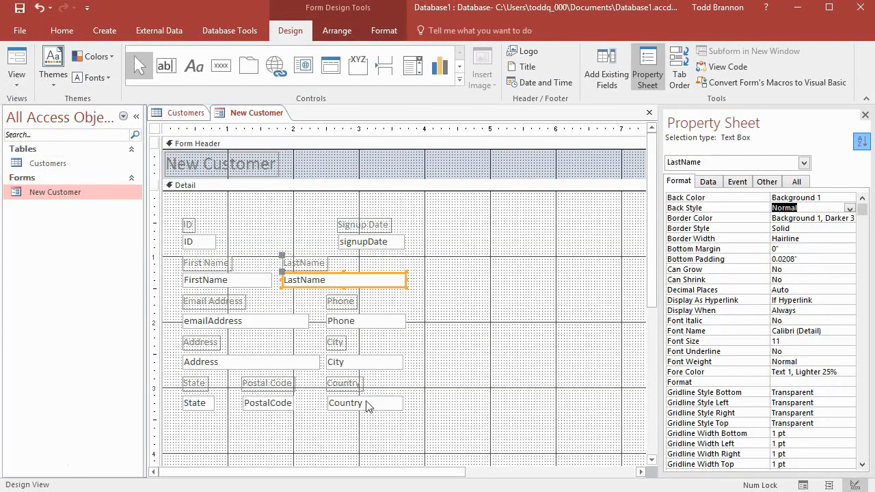
Step: Move the labels and boxes of Signup Date, LastName, Phone, City and Country together about 0.2 inches right
drag(326, 204, 376, 424)
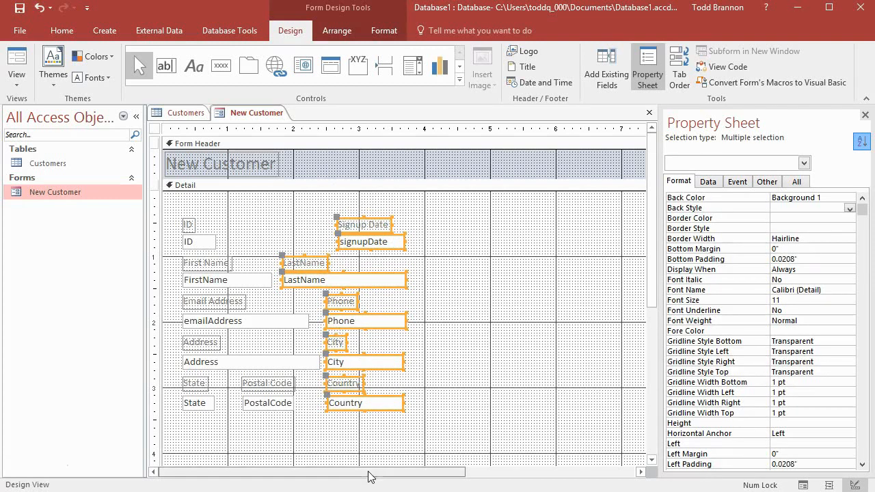
click(361, 447)
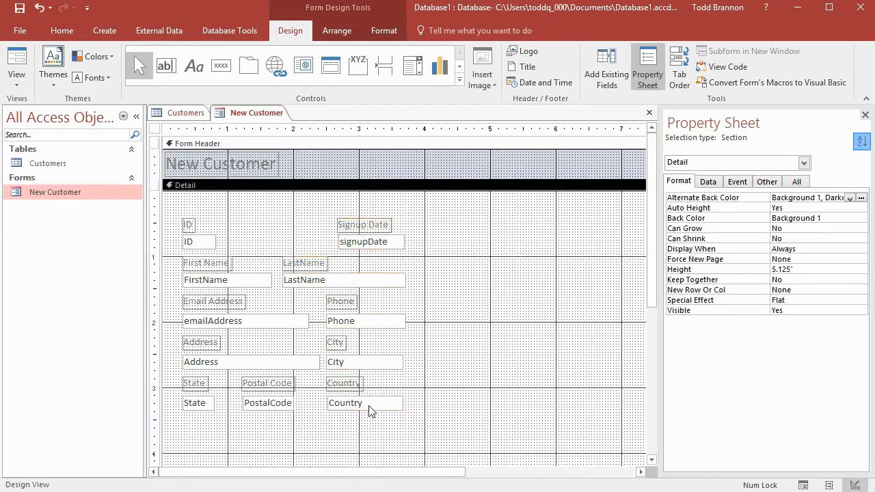
drag(358, 435, 341, 199)
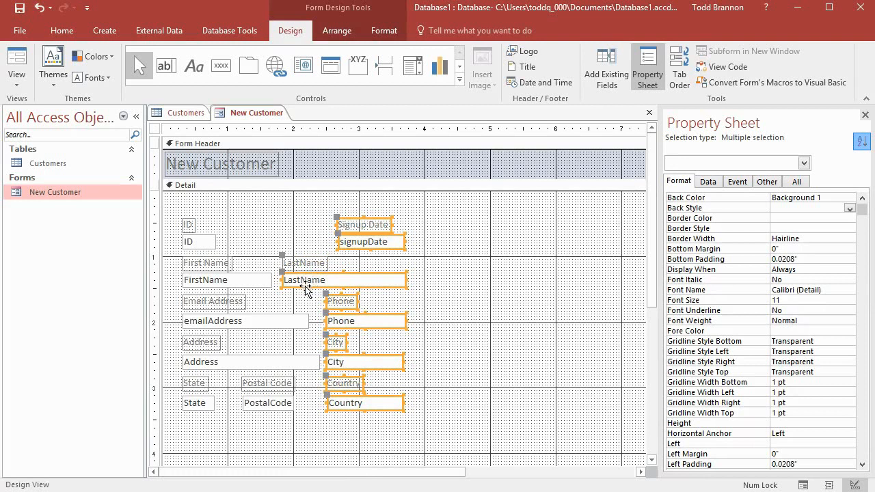
shift+click(306, 264)
drag(375, 222, 393, 222)
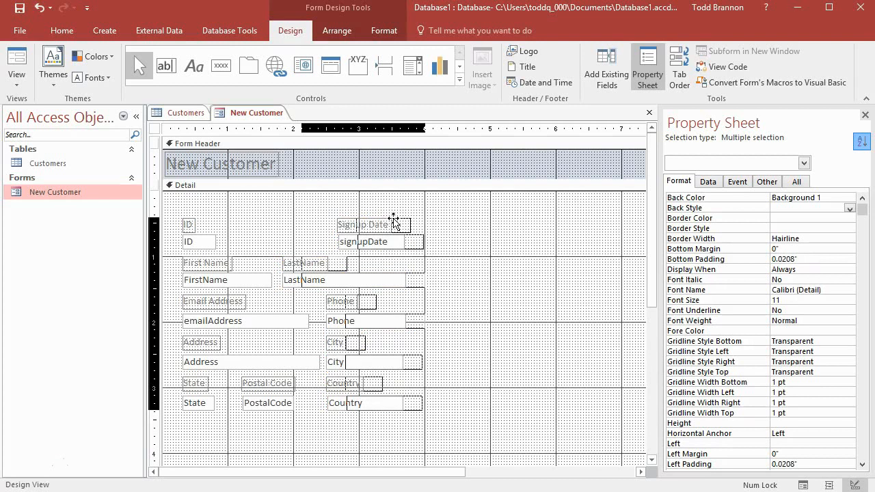
drag(394, 221, 388, 217)
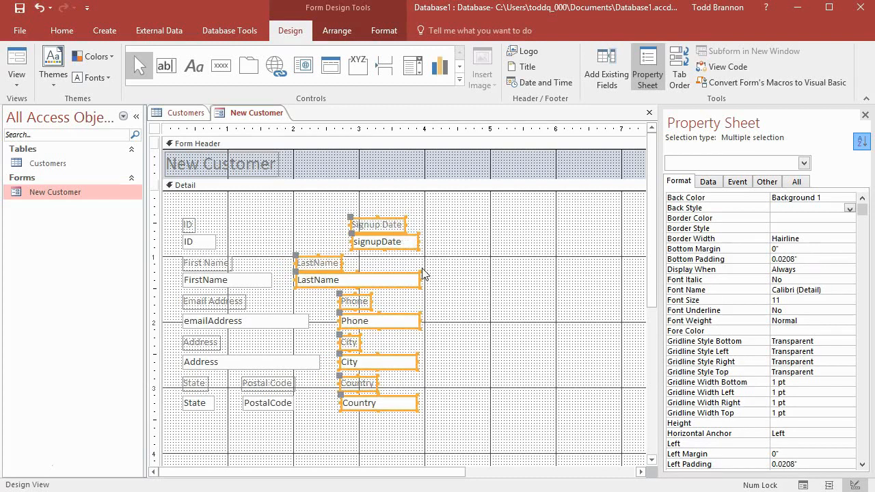
click(392, 264)
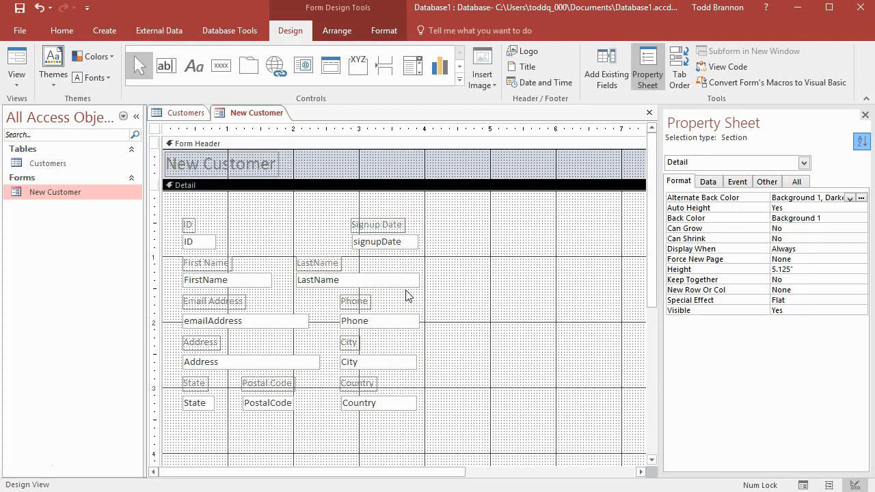
Step: Narrow the LastName and signupDate boxes slightly so their right edges line up with the City and Country boxes
click(416, 283)
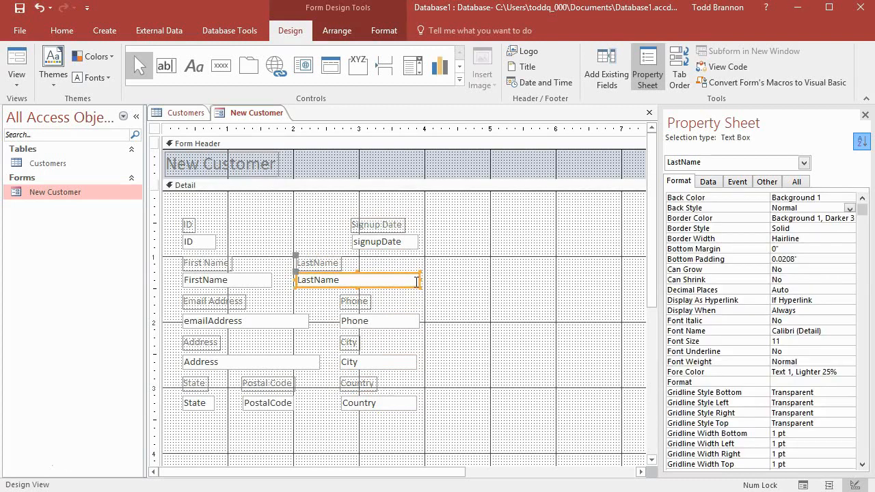
drag(421, 279, 418, 279)
click(422, 309)
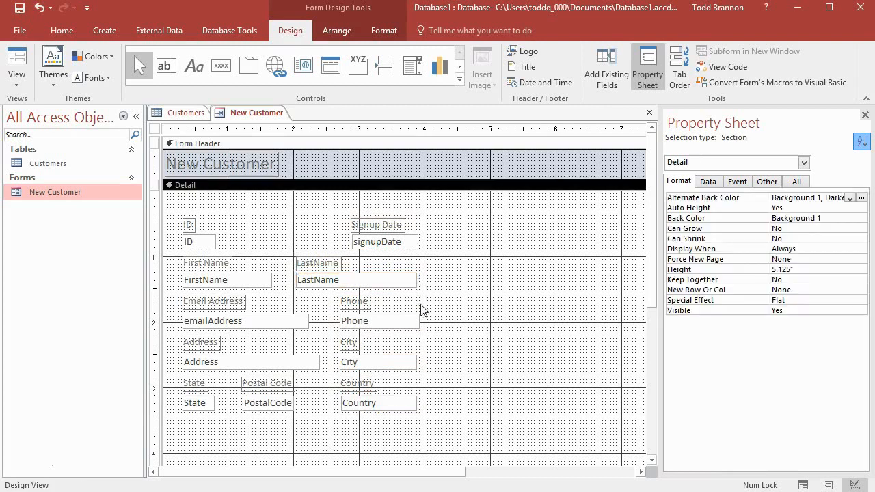
click(415, 242)
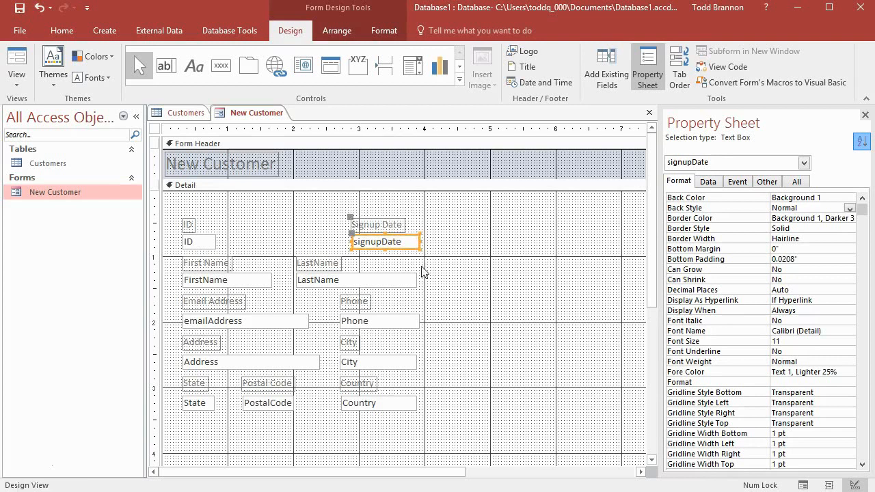
click(423, 270)
click(417, 245)
click(424, 270)
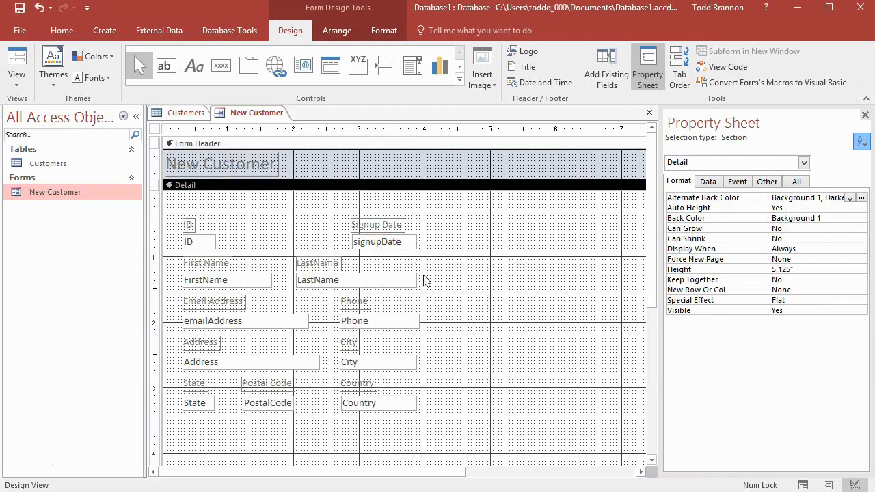
Step: Narrow the Phone box to match the right edge of the City and Country boxes and display the form in Form View
click(415, 323)
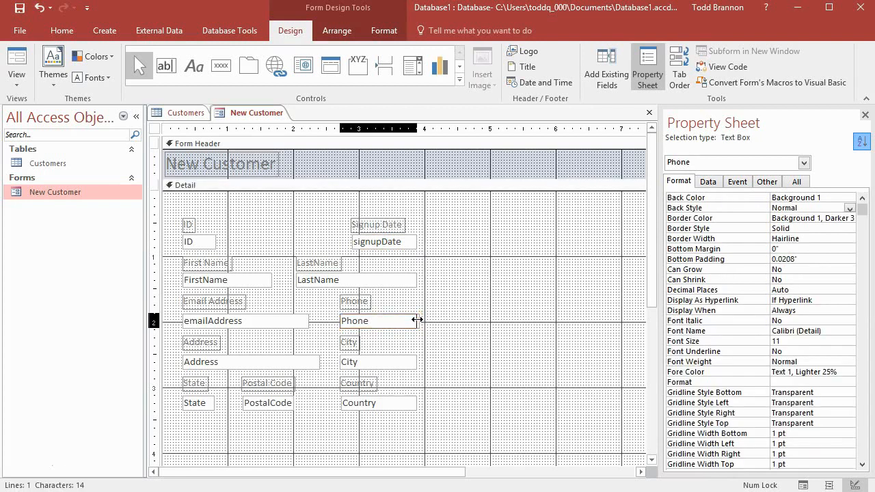
click(421, 345)
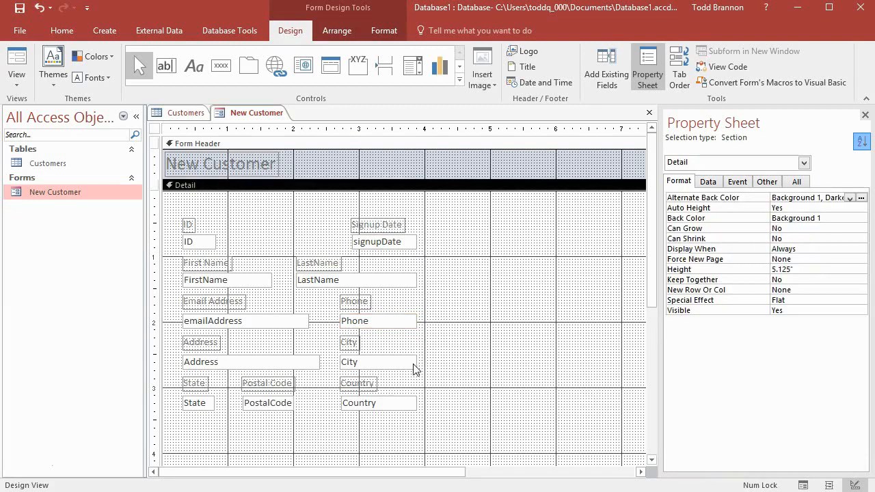
click(413, 363)
click(409, 407)
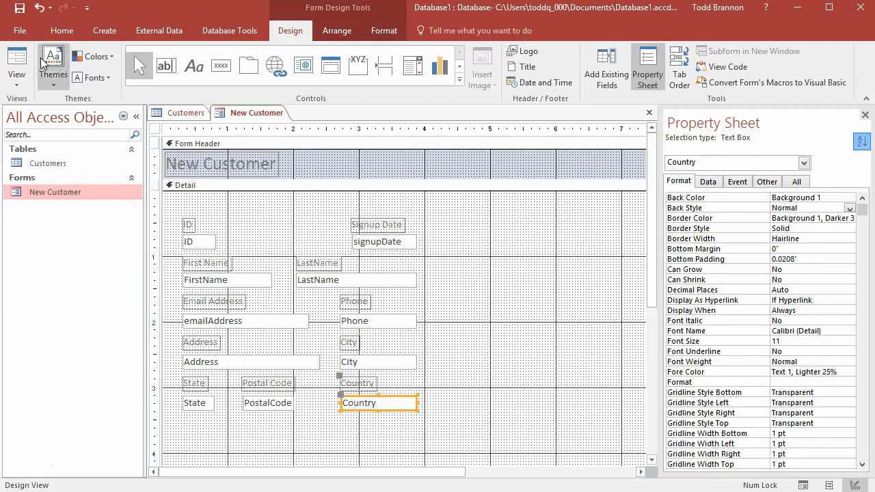
click(21, 59)
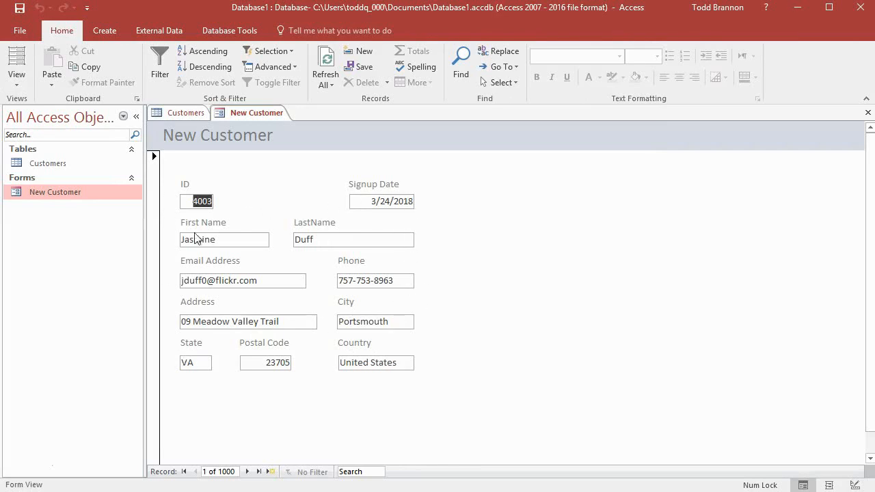
Step: In Design View, shift all labels, boxes and the form title right by about 0.2 inches and display the form in Form View
click(17, 78)
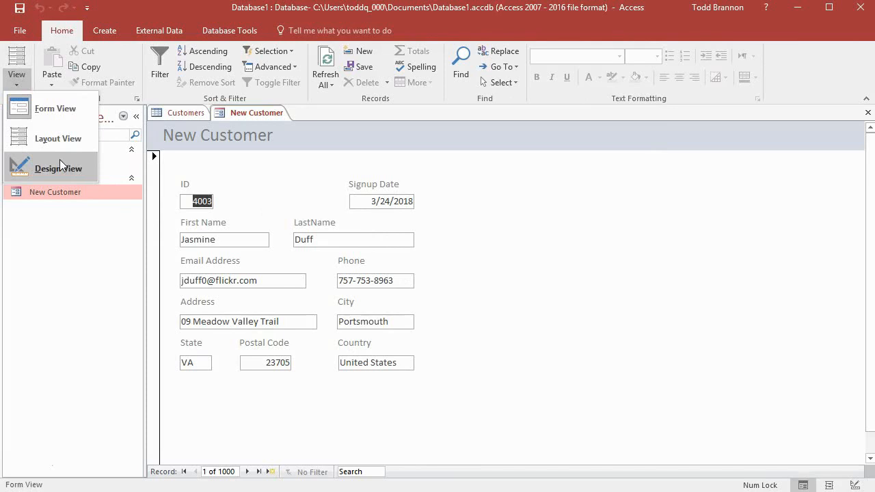
click(60, 164)
drag(203, 442, 198, 204)
click(189, 211)
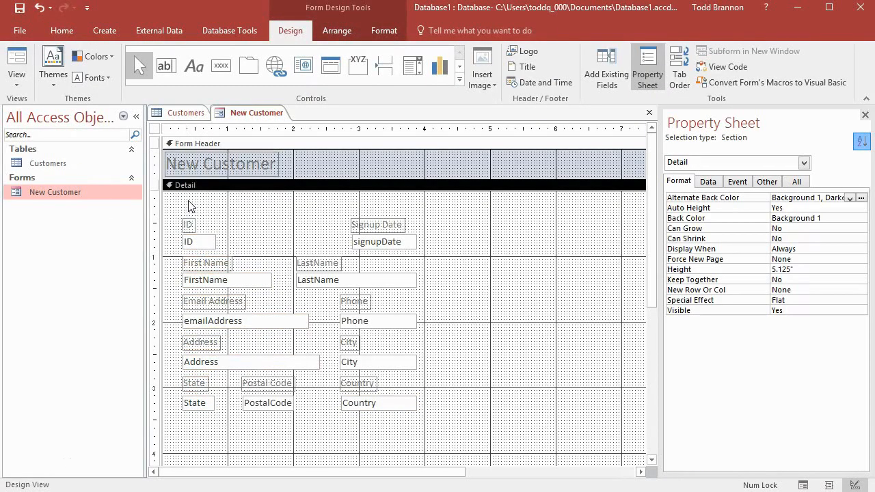
drag(200, 125, 372, 125)
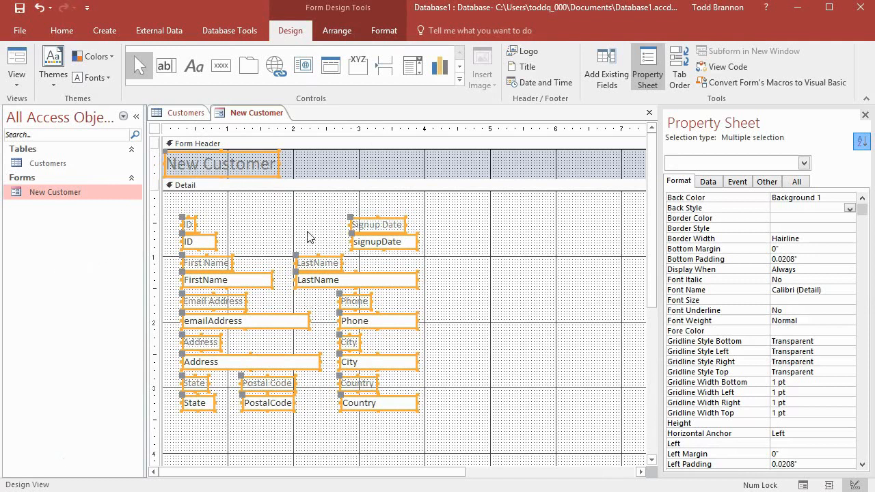
key(Right)
key(Right)
key(Right)
key(Right)
key(Right)
key(Right)
key(Right)
key(Right)
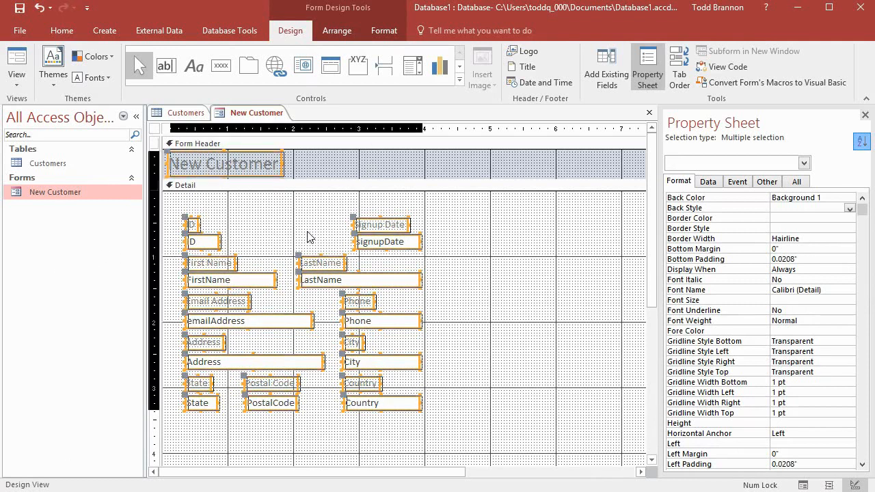
key(Right)
key(Right)
key(Right)
key(Right)
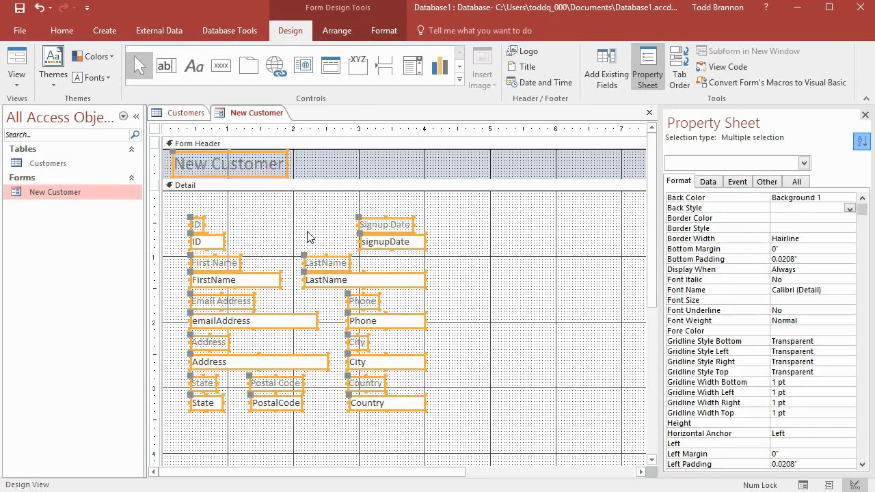
key(Right)
key(Right)
key(Right)
key(Right)
key(Right)
key(Right)
key(Right)
key(Right)
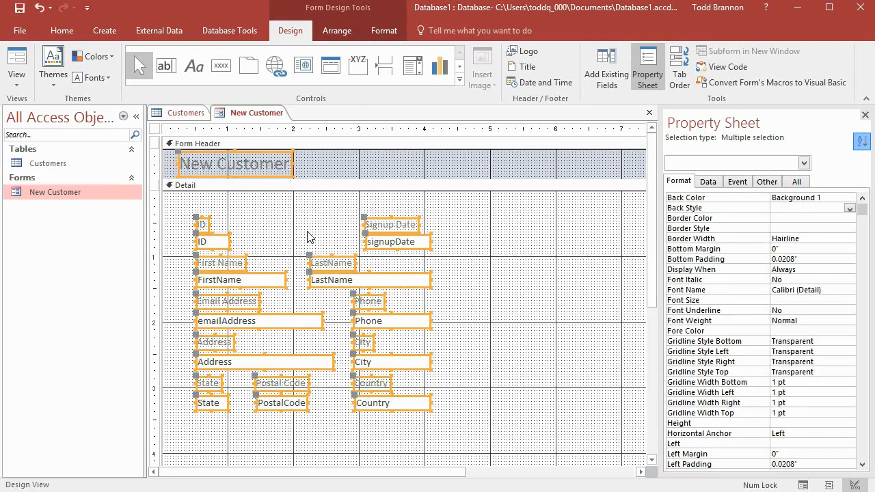
click(16, 68)
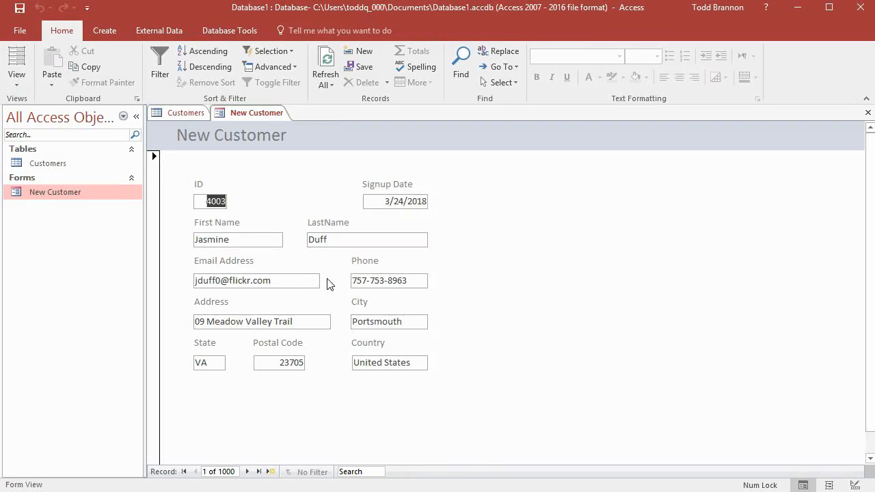
Step: Return the form to Design View and draw a rectangle around all the Detail fields, about 3.96 inches wide and 3.38 inches high
click(16, 82)
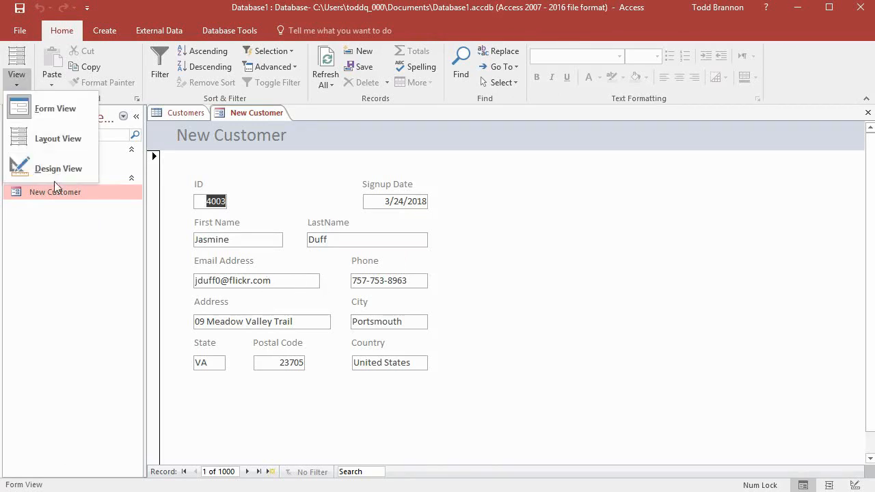
click(49, 171)
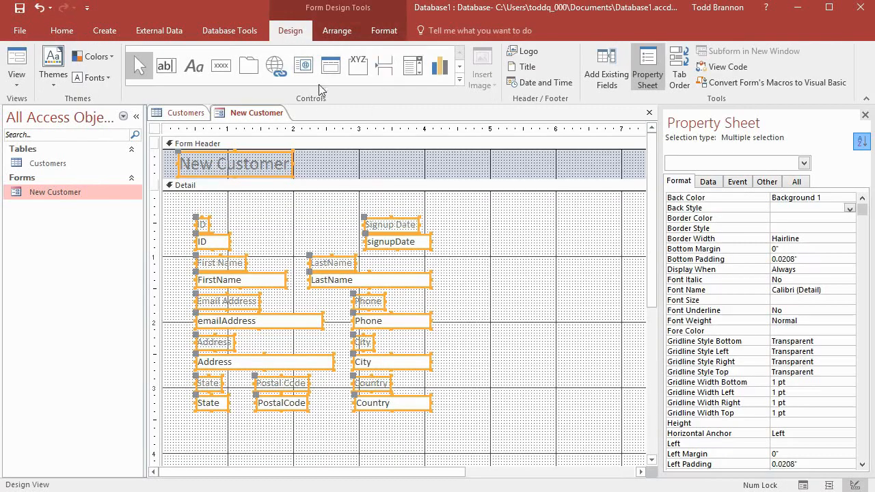
click(459, 72)
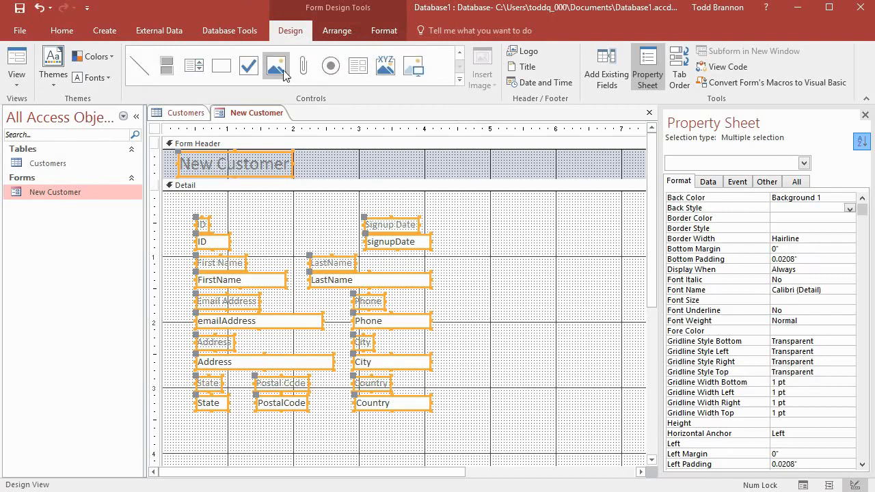
click(222, 68)
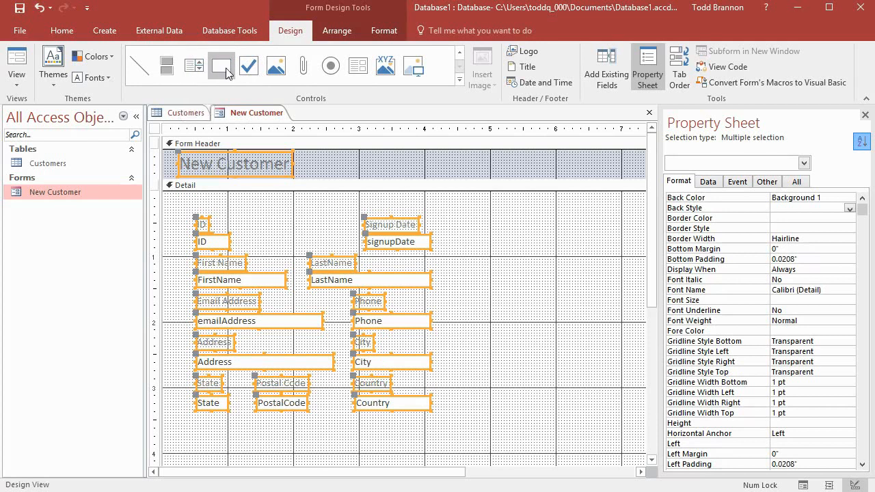
click(225, 68)
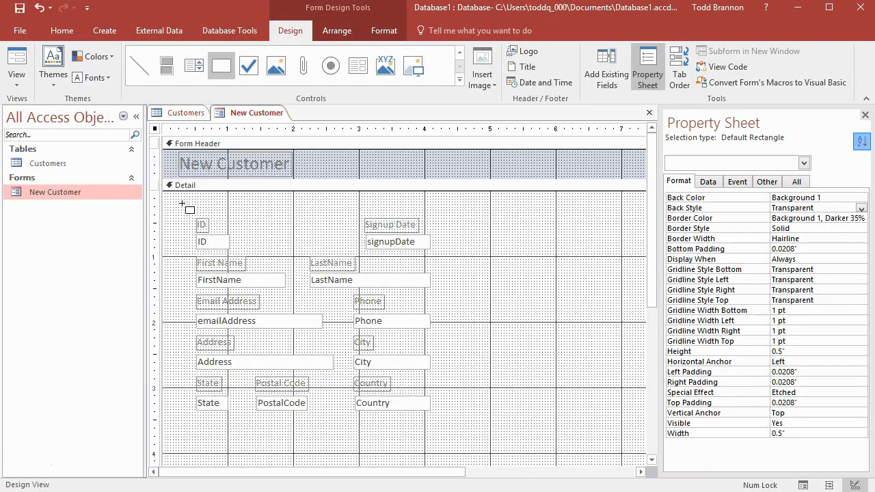
mouse_move(183, 204)
mouse_down()
mouse_move(234, 308)
mouse_move(397, 438)
mouse_move(456, 444)
mouse_move(445, 427)
mouse_up()
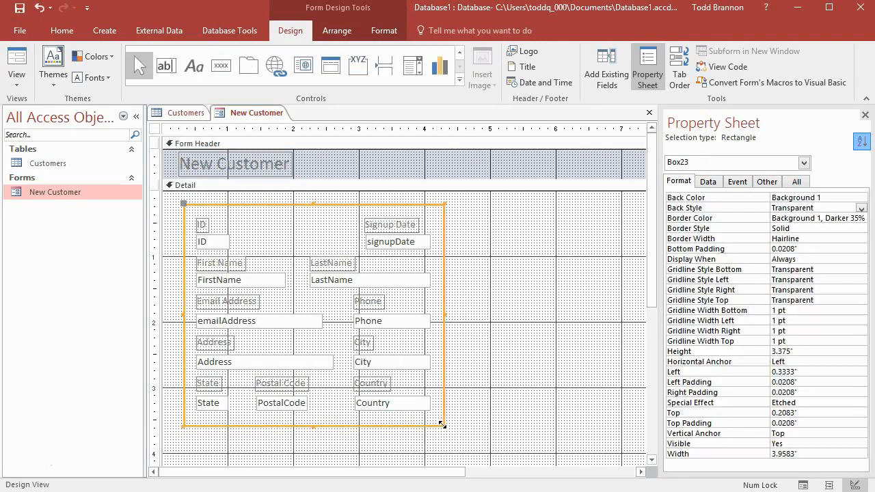
Step: Apply the Blue Green color scheme to the form's theme
click(114, 60)
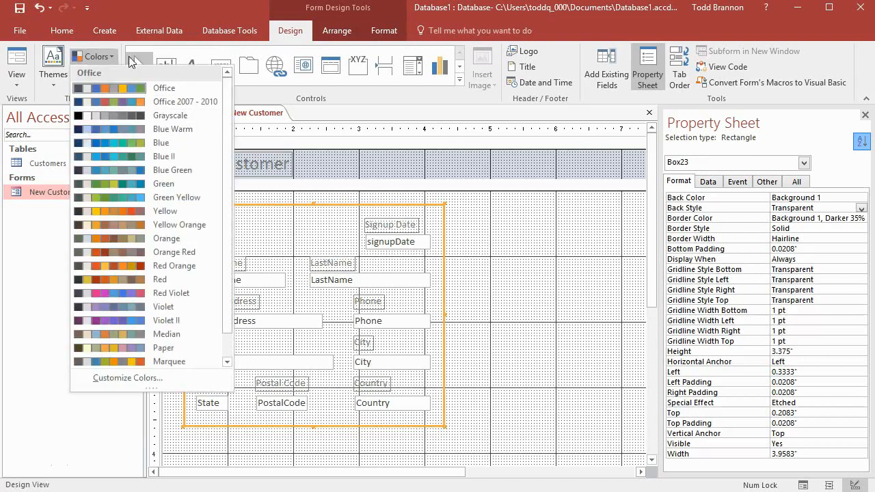
click(299, 34)
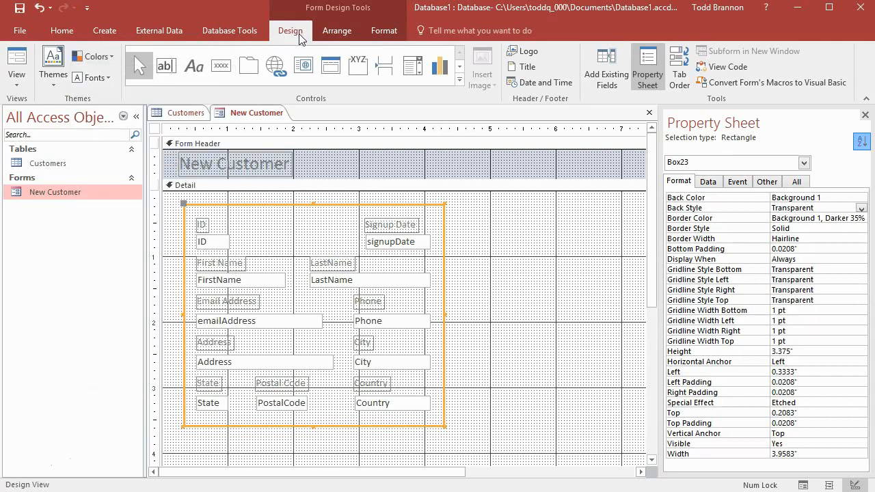
click(110, 59)
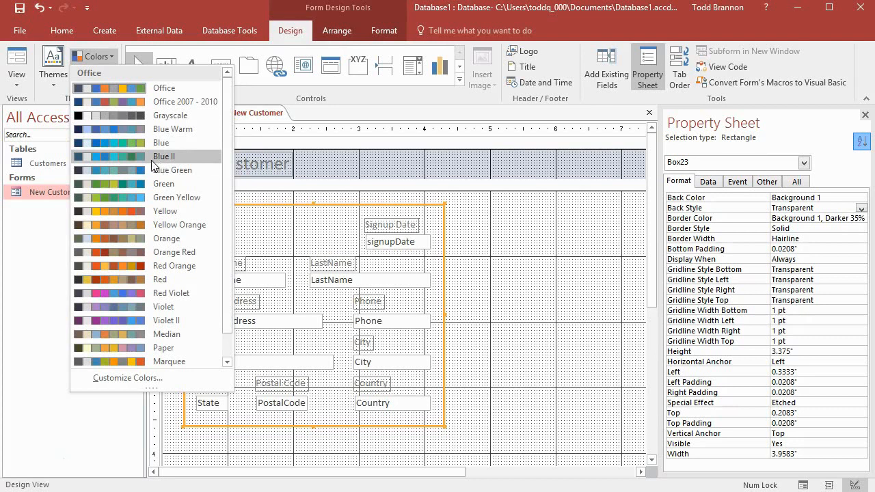
click(142, 169)
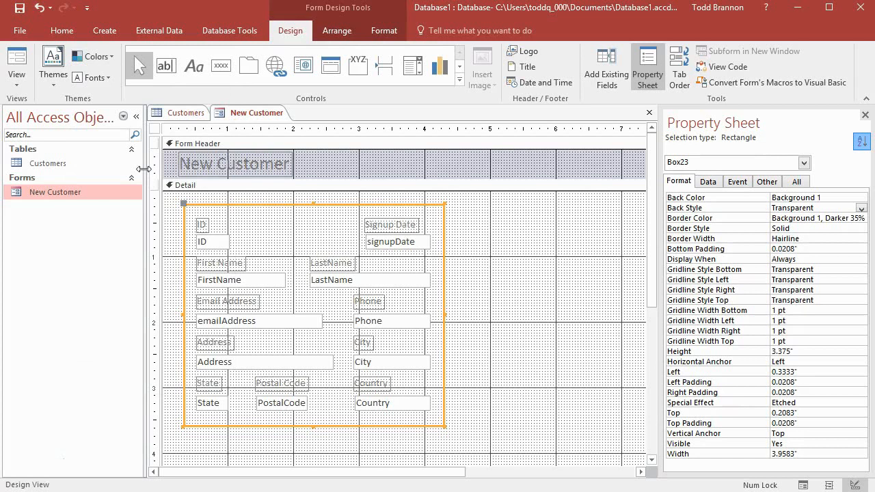
Step: Fill the rectangle around the Detail fields with Accent 3, Darker 25% and send it to the back behind the fields
click(385, 30)
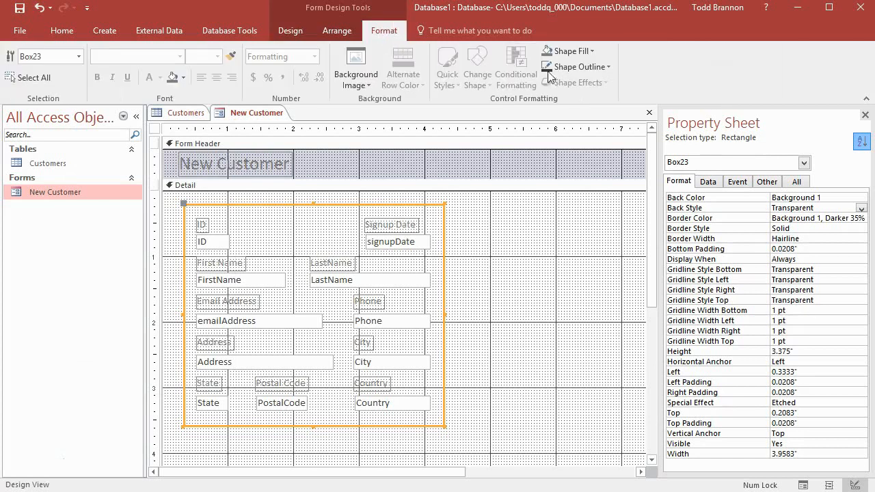
click(594, 51)
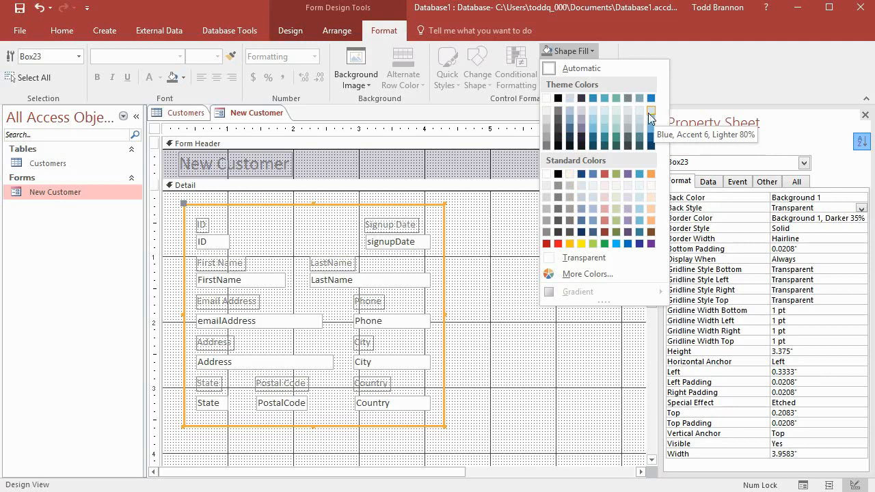
click(618, 136)
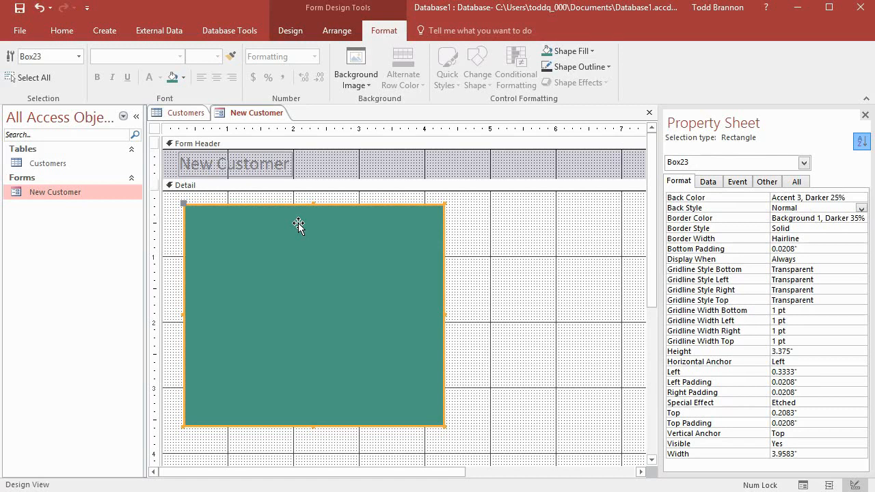
click(327, 29)
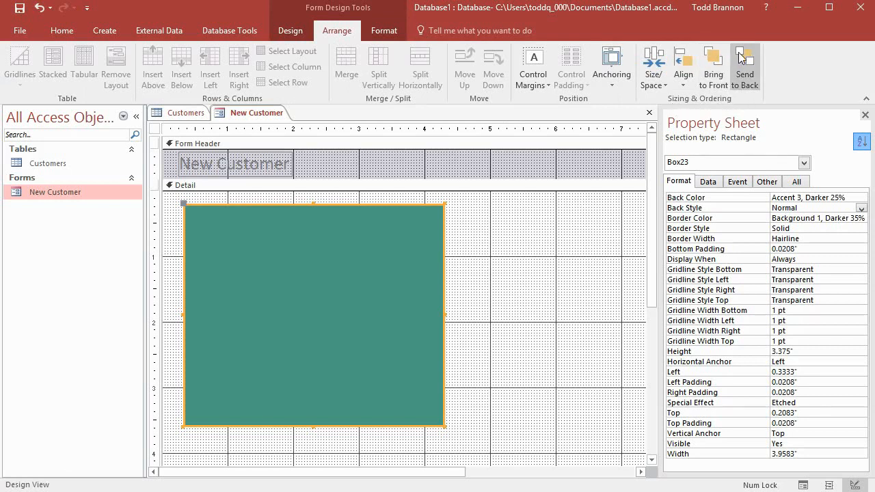
click(742, 61)
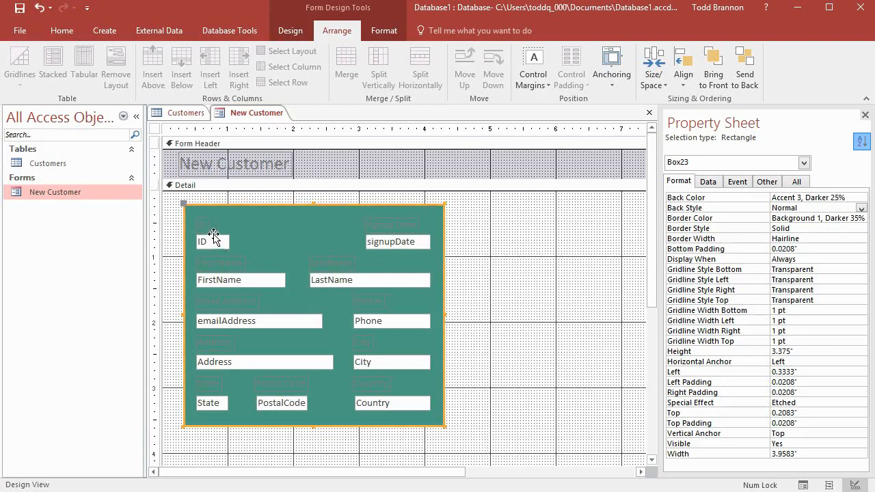
click(497, 298)
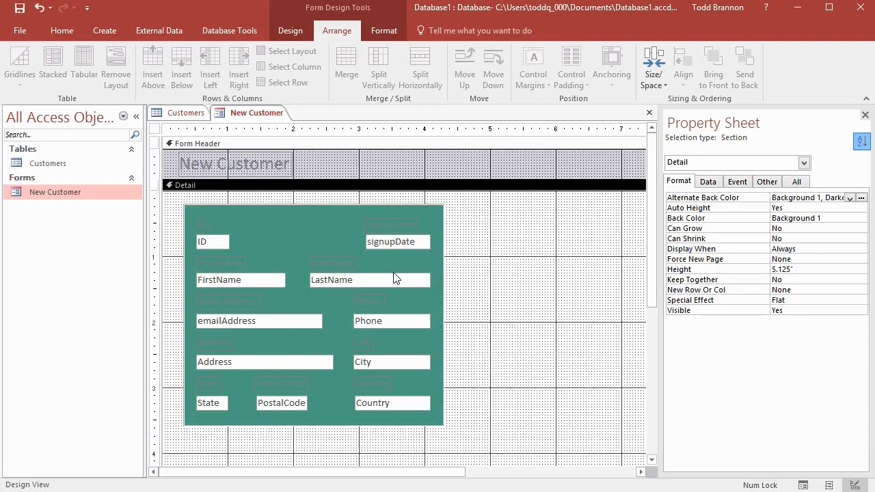
click(202, 223)
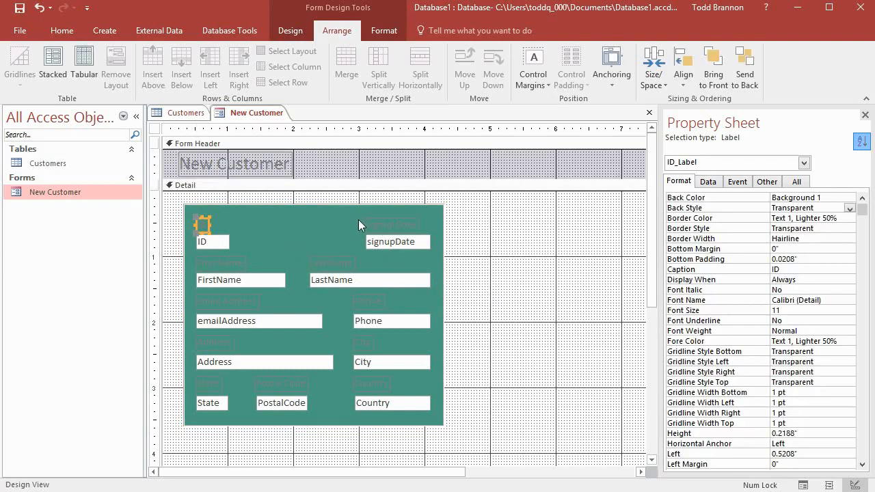
click(306, 233)
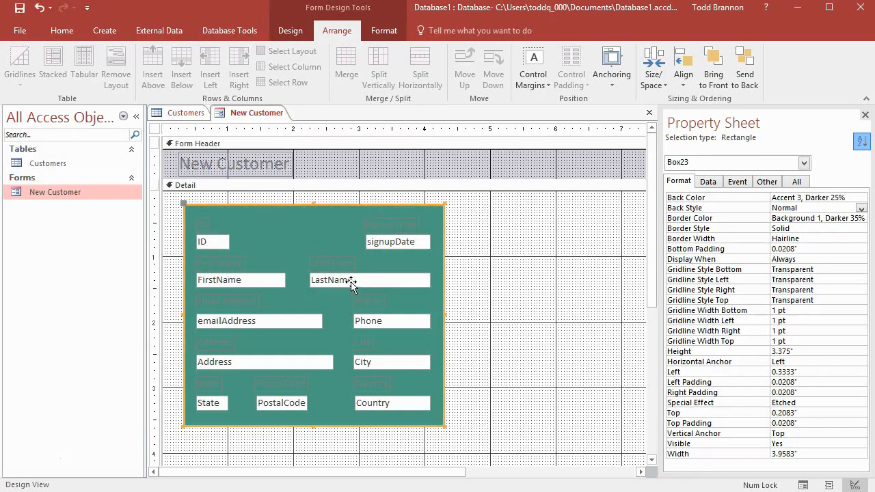
click(506, 292)
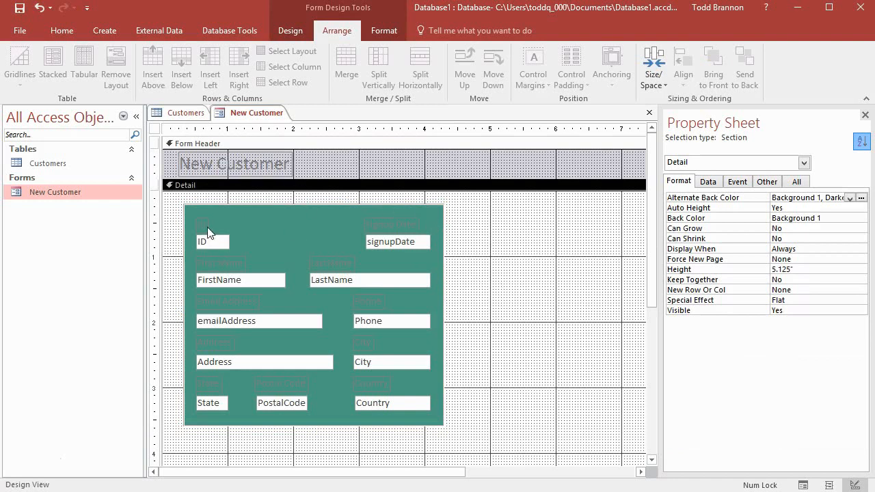
click(218, 249)
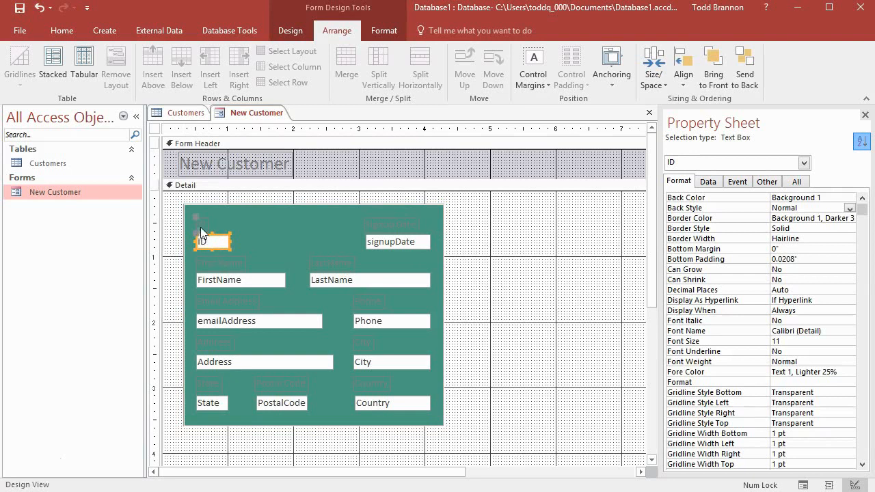
Step: Set the fore color of all the Detail field labels, from ID to Country, to Background 1, Darker 5%
click(201, 226)
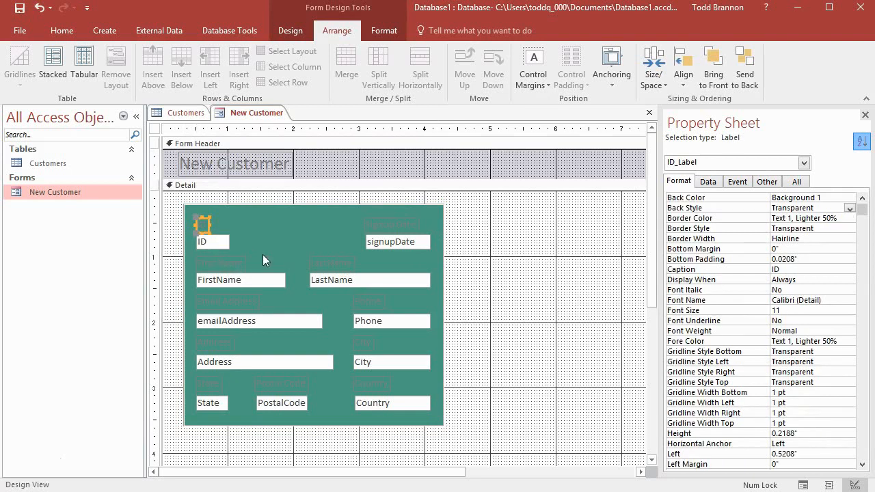
shift+click(383, 227)
shift+click(345, 261)
shift+click(228, 261)
shift+click(229, 301)
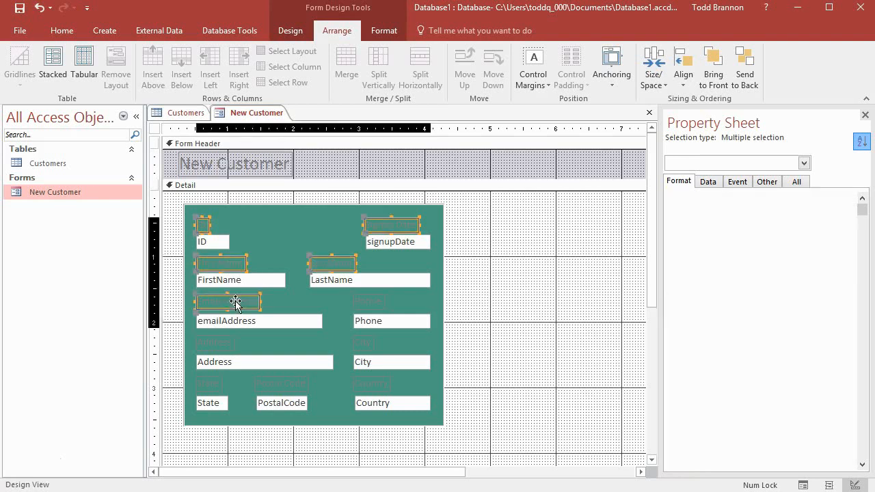
shift+click(381, 301)
shift+click(280, 344)
shift+click(359, 308)
shift+click(229, 348)
shift+click(364, 342)
shift+click(263, 385)
shift+click(212, 384)
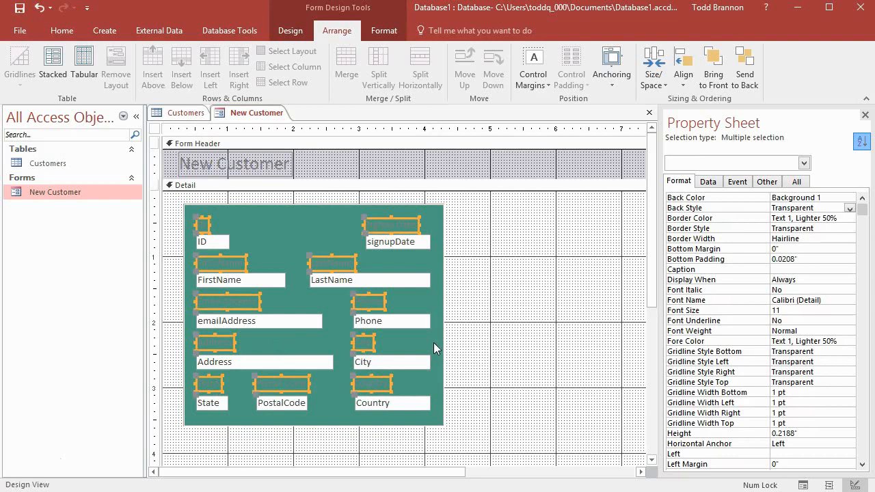
click(385, 30)
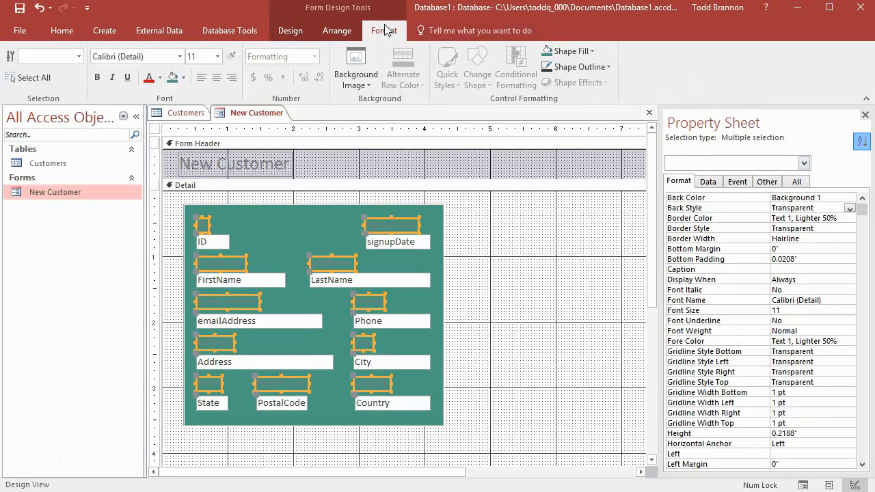
click(68, 32)
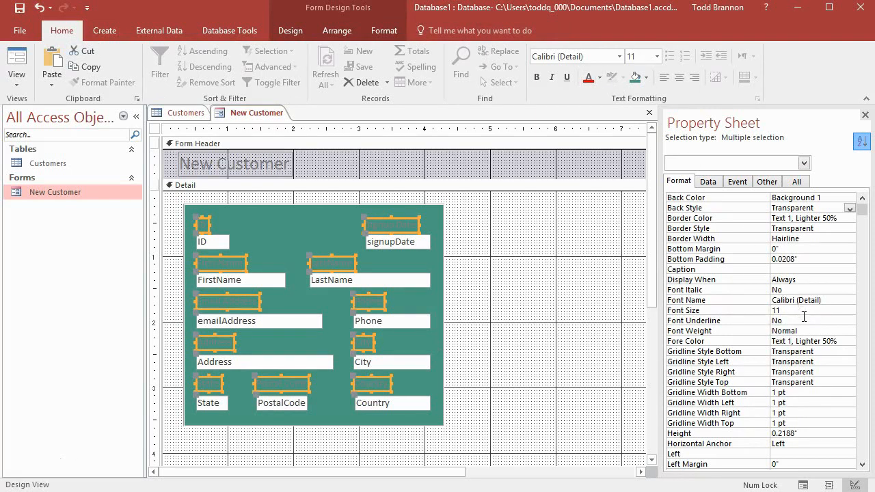
click(843, 341)
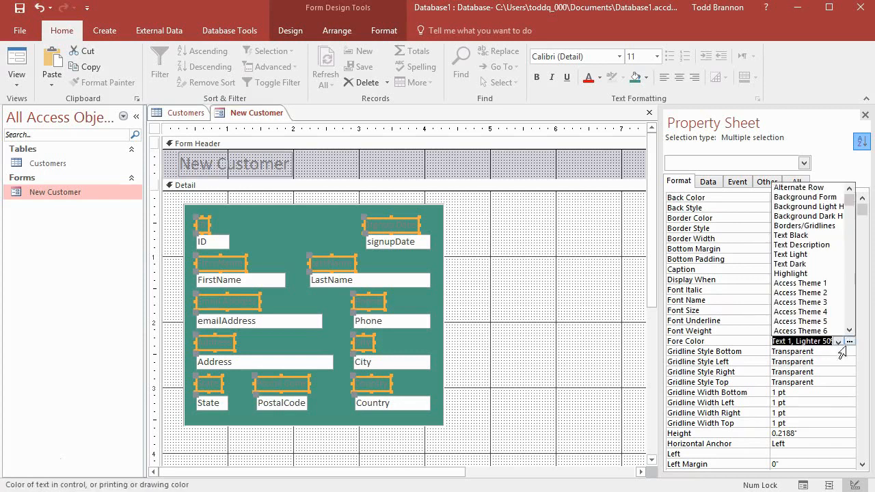
click(726, 344)
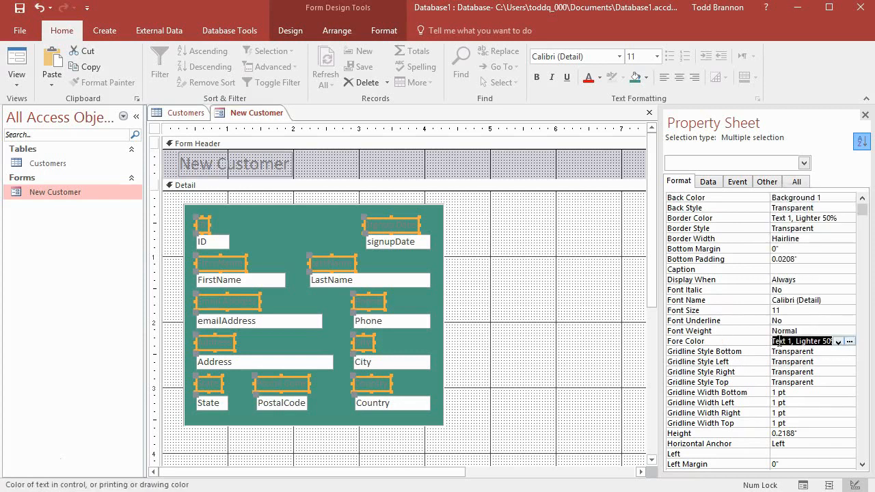
click(850, 342)
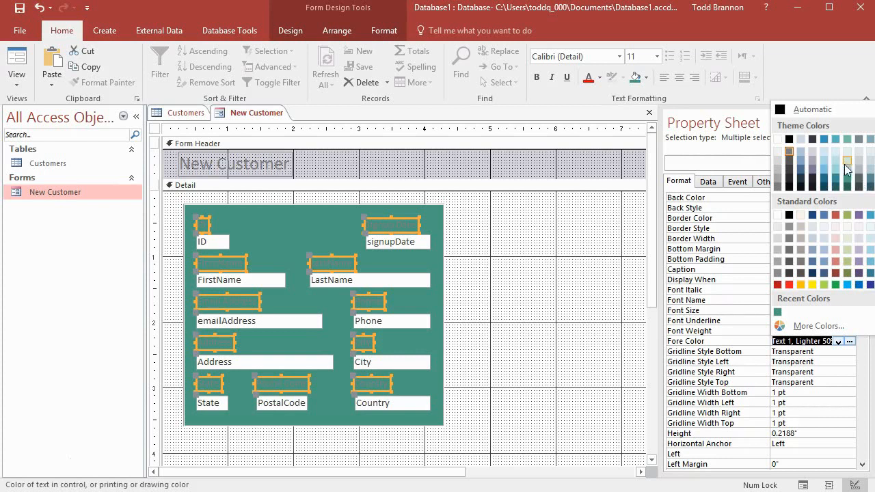
click(780, 151)
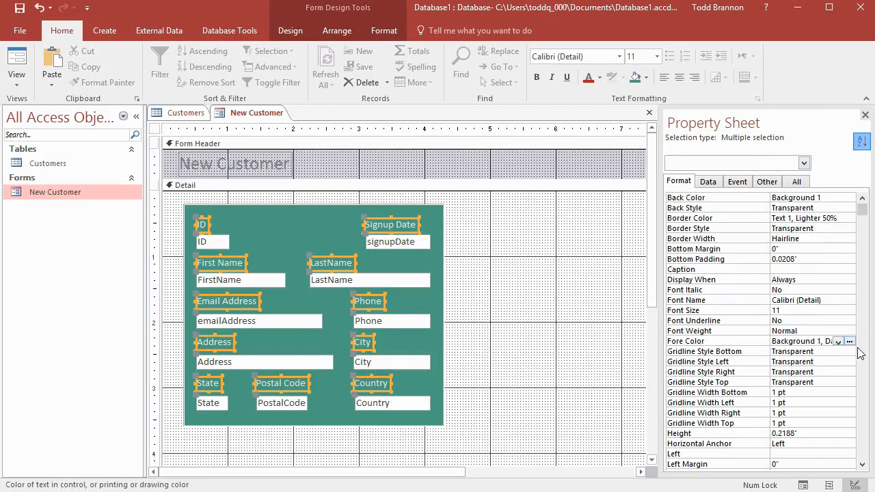
Step: Set the border color of the selected field labels to Accent 3, Darker 25%
scroll(823, 367, down, 4)
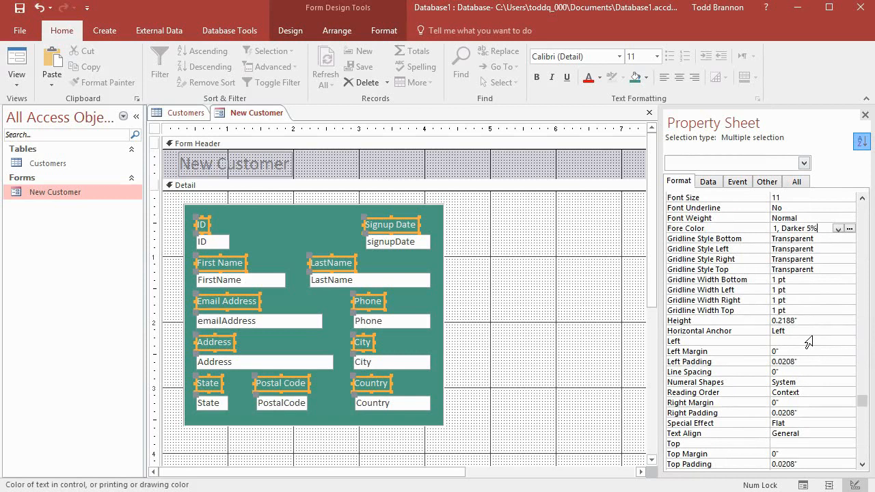
scroll(809, 342, up, 4)
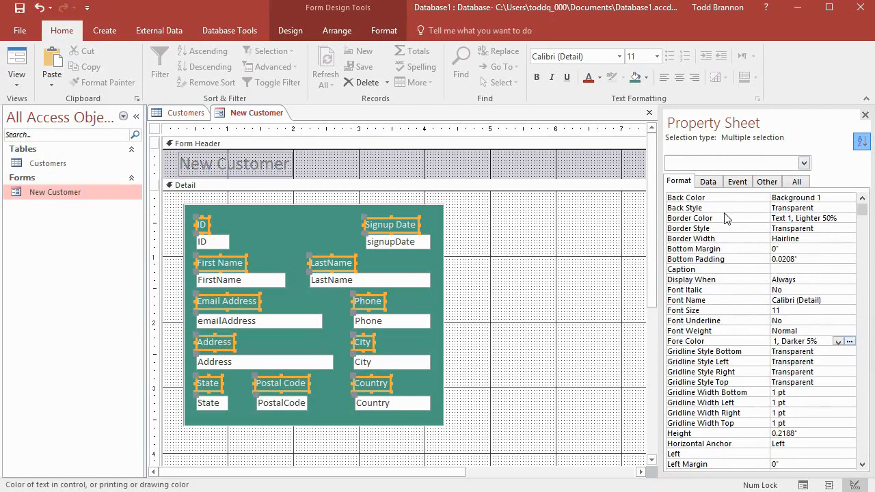
click(839, 218)
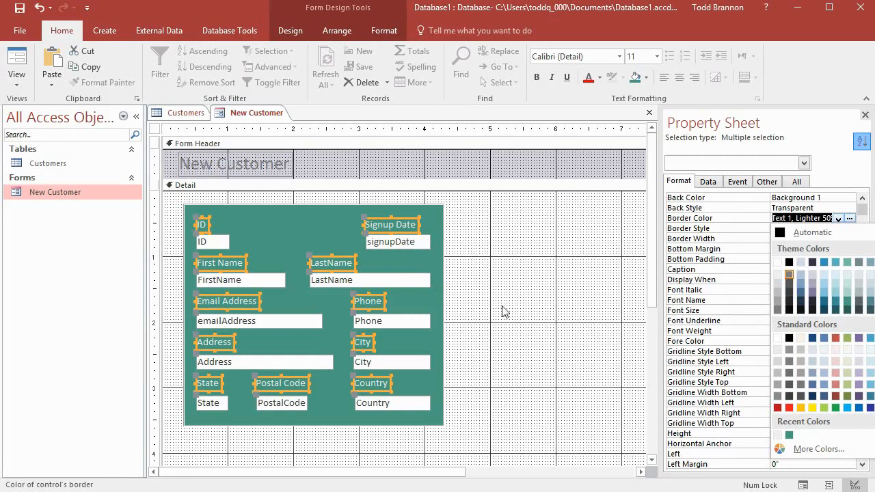
click(848, 305)
Step: Compare the rectangle's back color with the border color of the Signup Date label
click(282, 218)
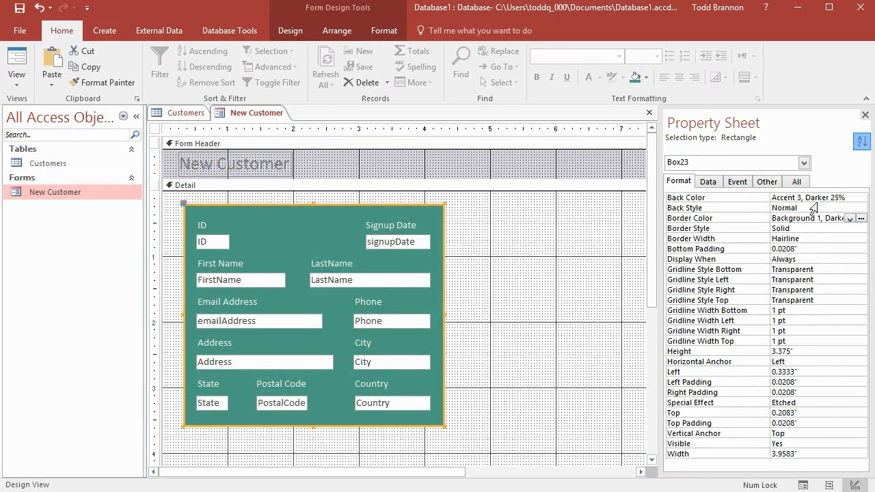
click(850, 198)
click(861, 199)
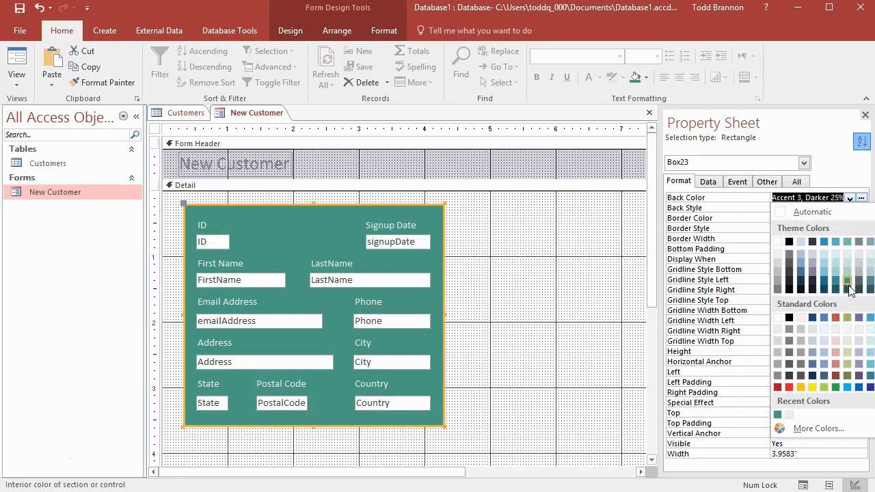
click(825, 157)
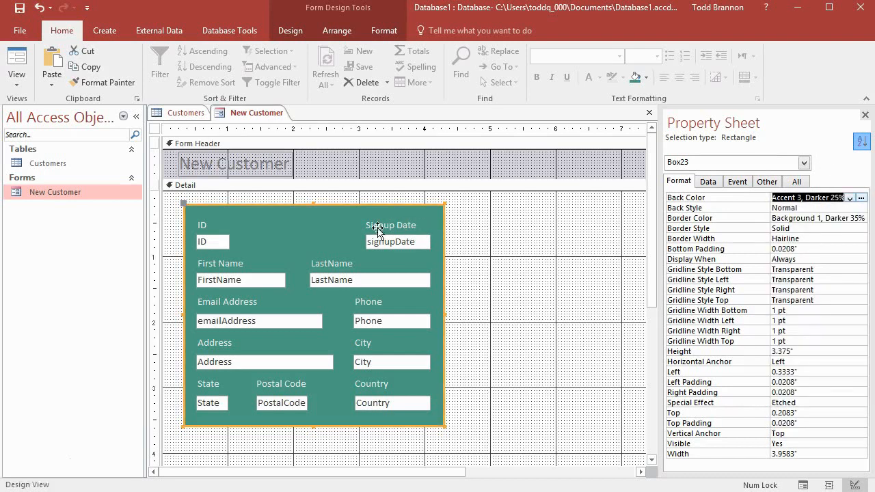
click(512, 244)
click(392, 229)
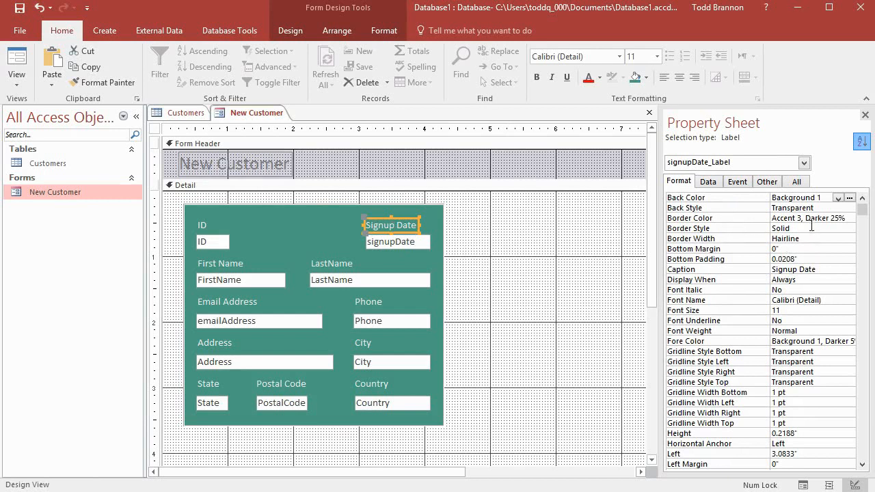
click(851, 219)
click(850, 218)
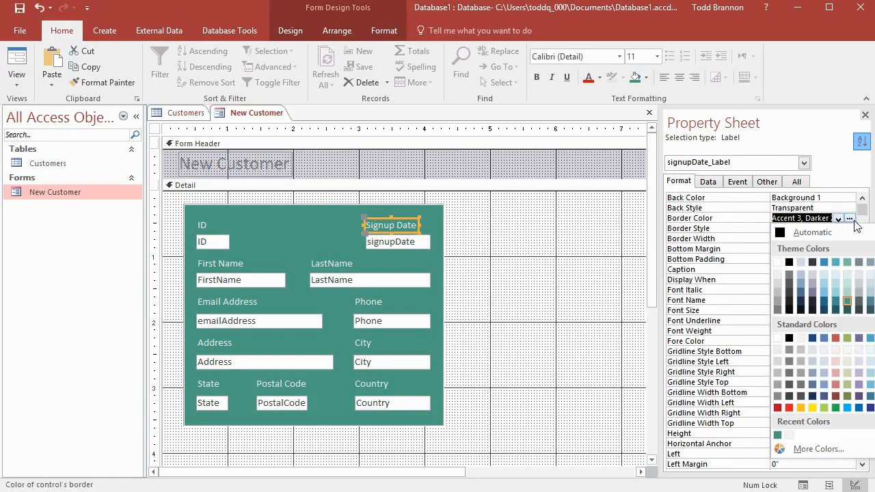
click(807, 125)
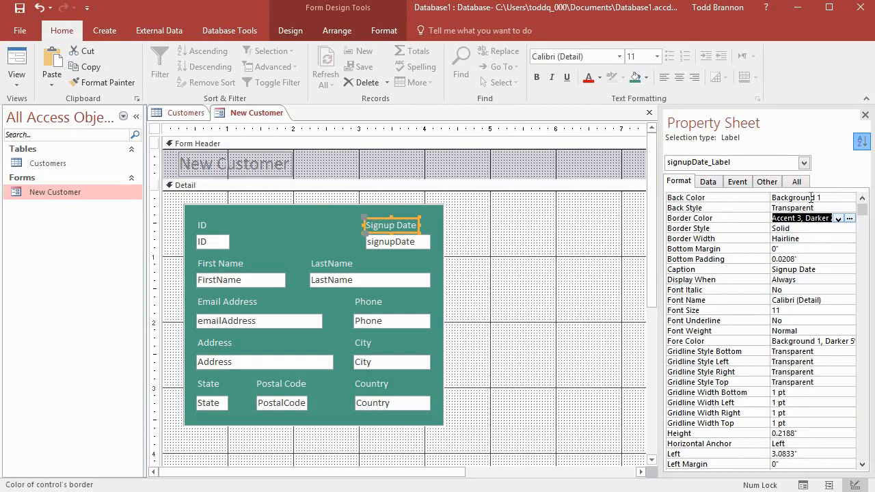
click(366, 262)
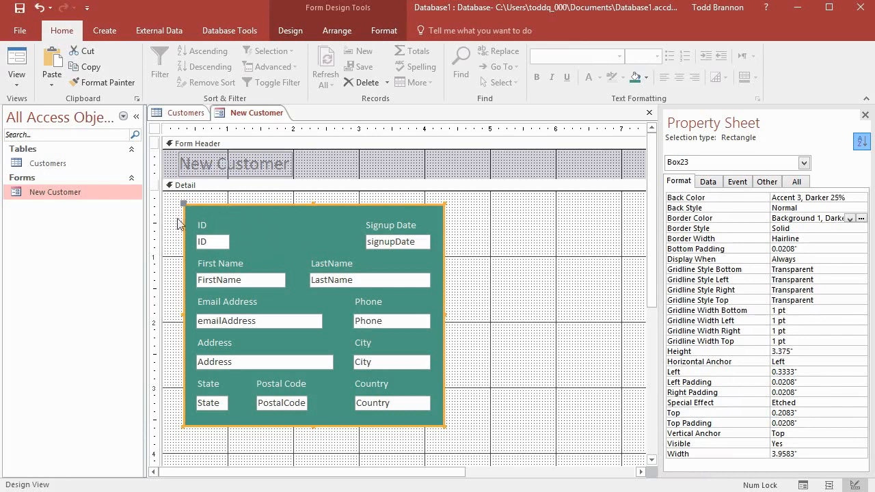
Step: Inspect the form's new colors in Form View and return to Design View
click(16, 63)
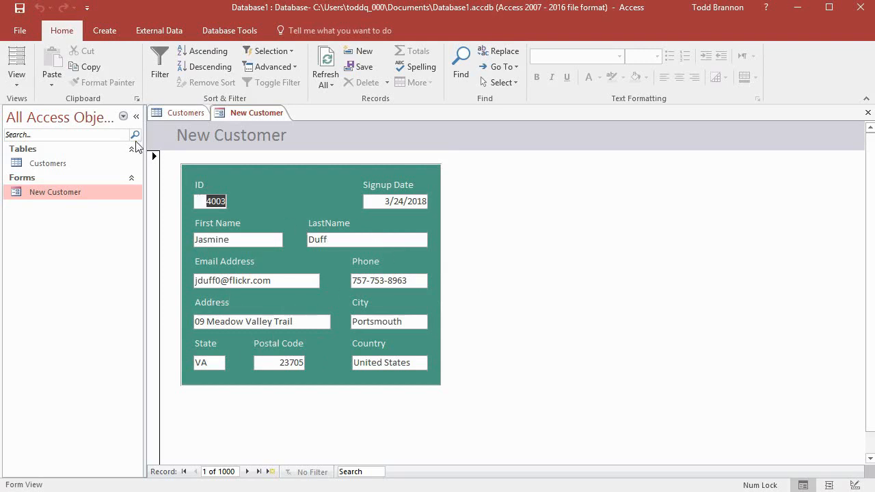
click(16, 78)
click(59, 166)
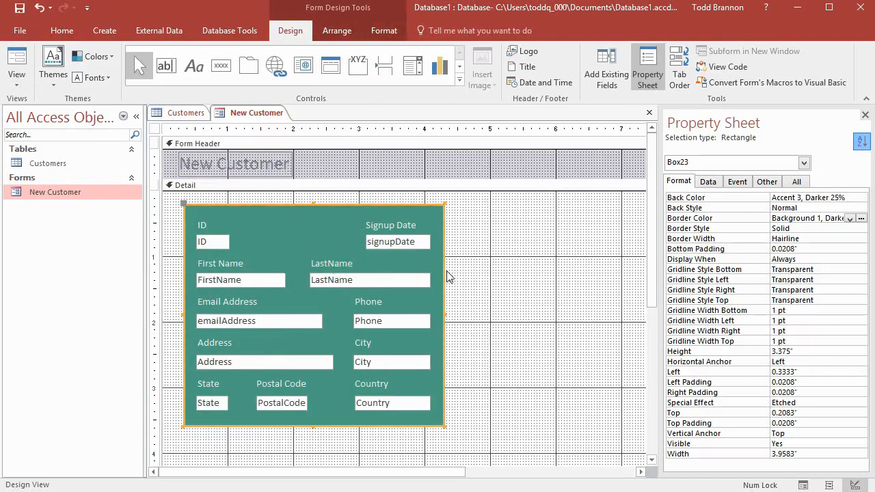
Step: Change the LastName label's caption to Last Name and check the form in Form View
click(476, 275)
click(327, 265)
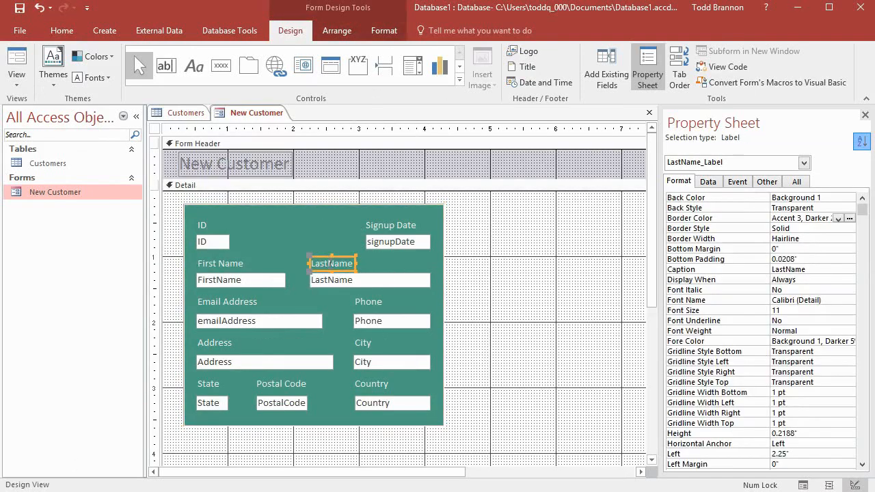
click(331, 264)
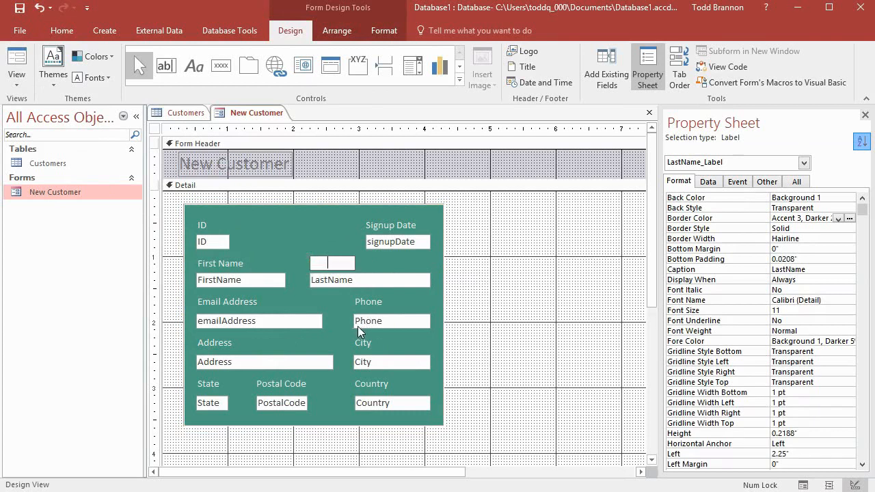
click(343, 242)
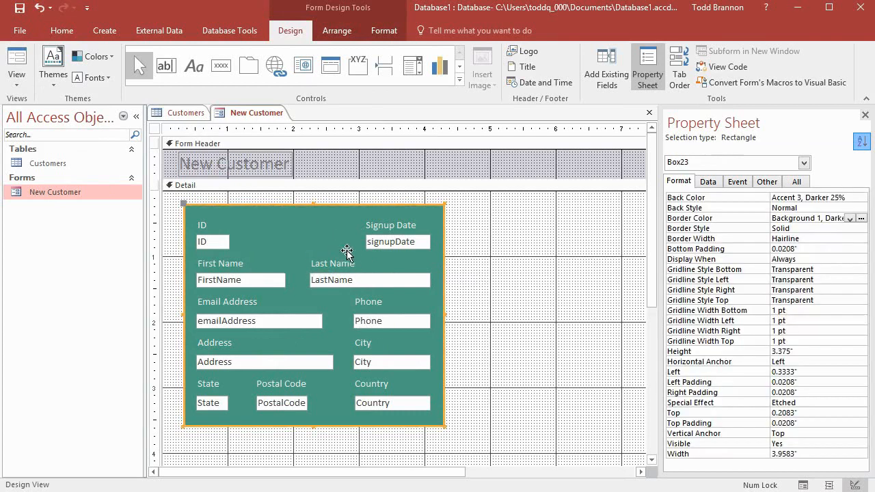
click(26, 58)
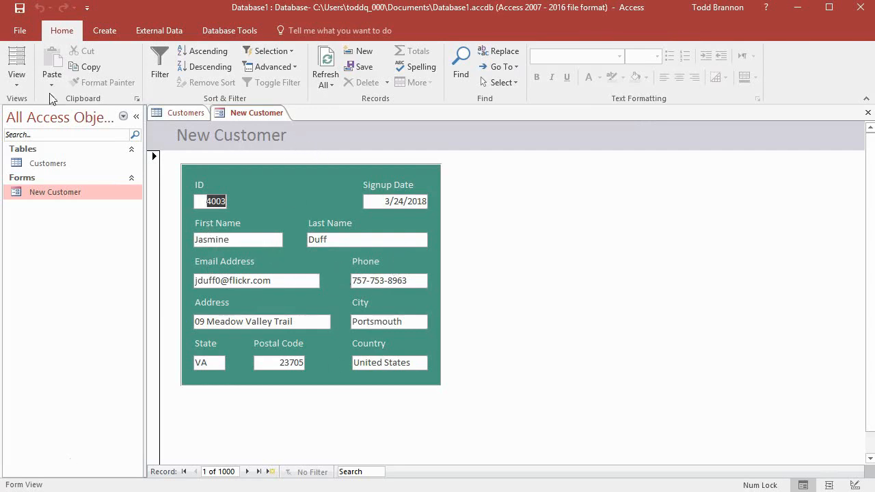
Step: Extend the green rectangle downward in Design View to a height of about 3.67 inches and check it in Form View
click(16, 82)
click(32, 168)
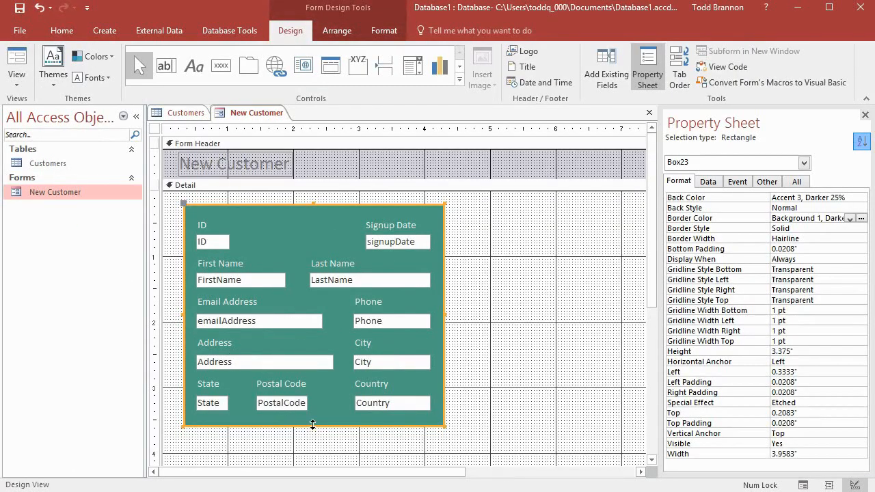
click(313, 426)
drag(313, 425, 313, 446)
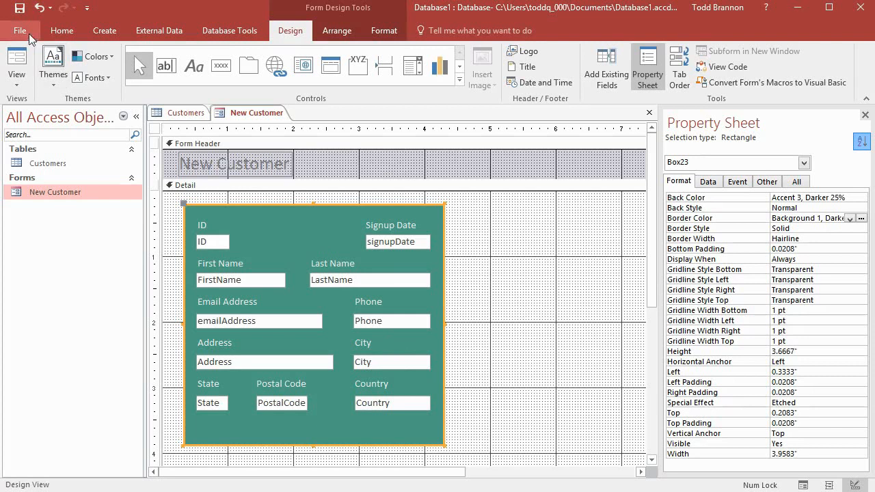
click(25, 62)
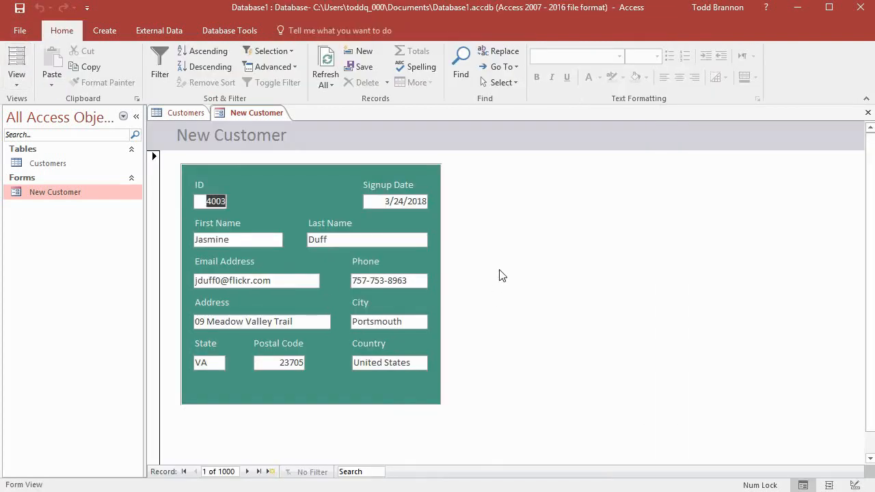